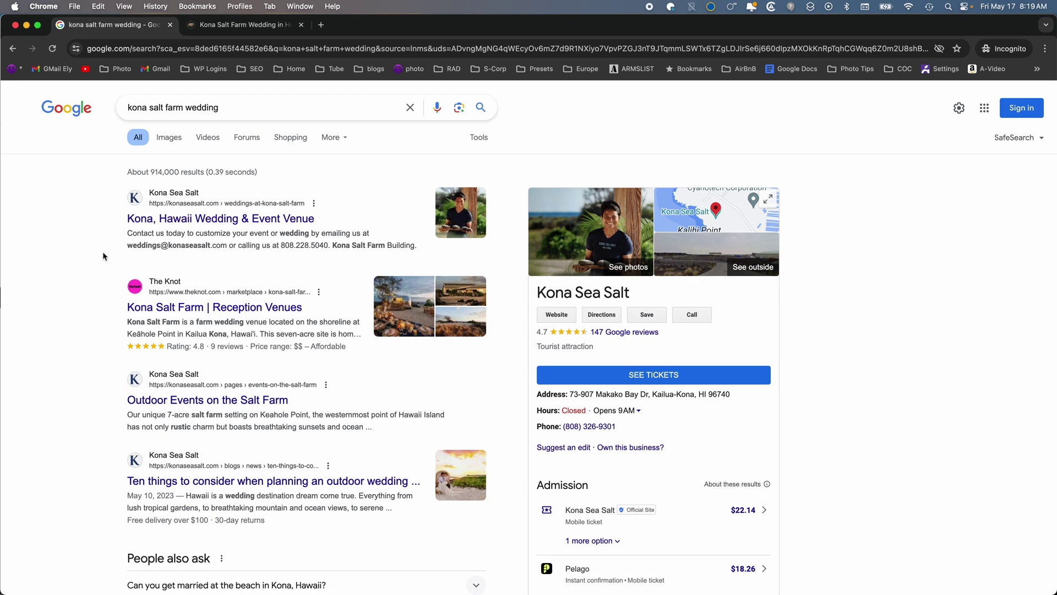
# Scroll down the 'kona salt farm wedding' results to Kona Sea Salt and the venue listing
pyautogui.scroll(-5, 104, 243)
pyautogui.scroll(-10, 97, 261)
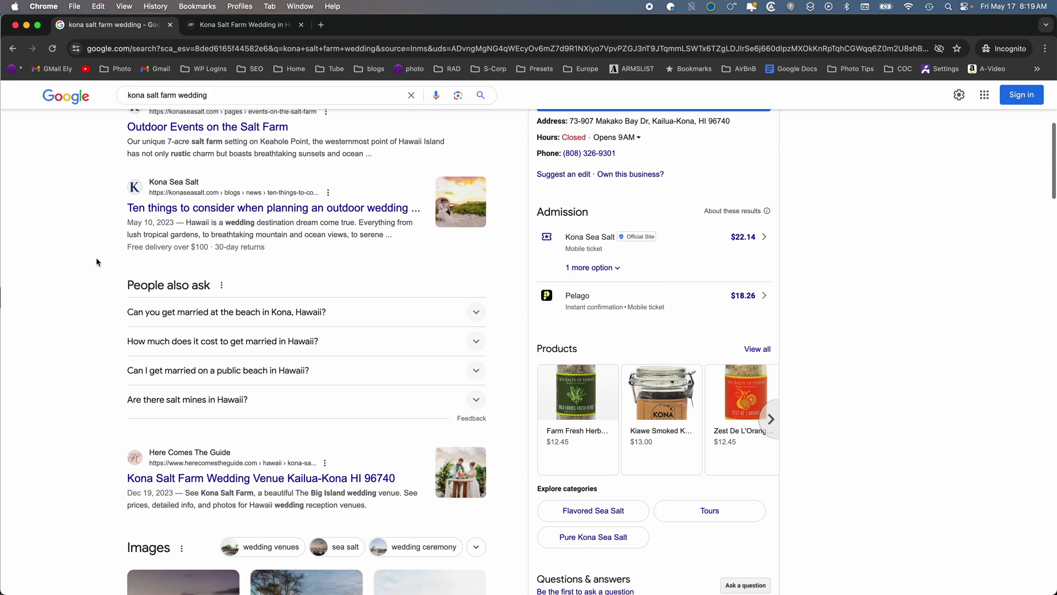
pyautogui.scroll(-7, 96, 257)
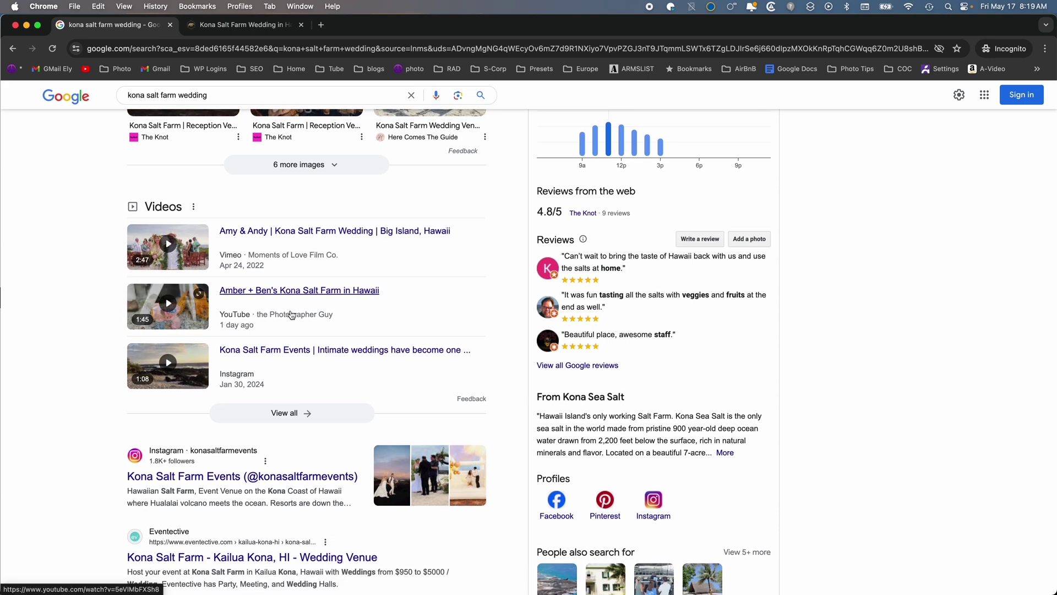
pyautogui.scroll(-5, 106, 323)
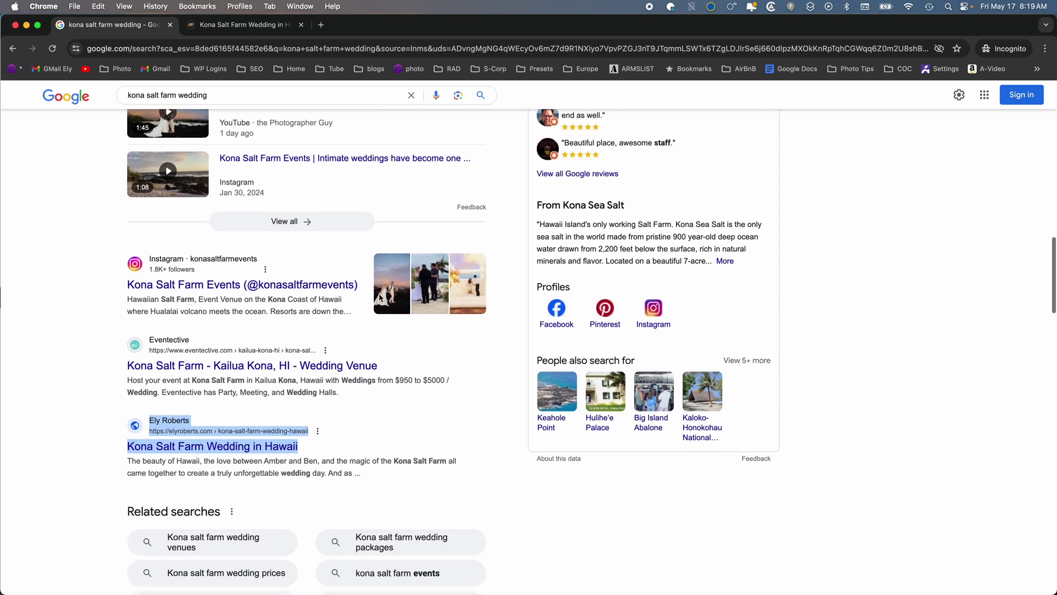
pyautogui.scroll(-2, 93, 337)
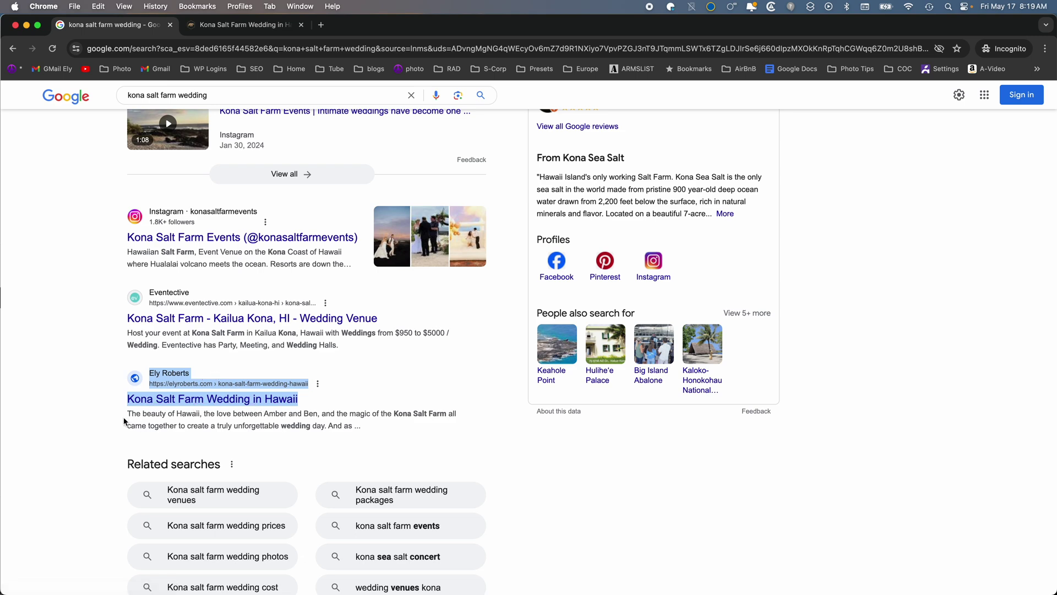
pyautogui.scroll(-10, 91, 415)
pyautogui.scroll(10, 91, 415)
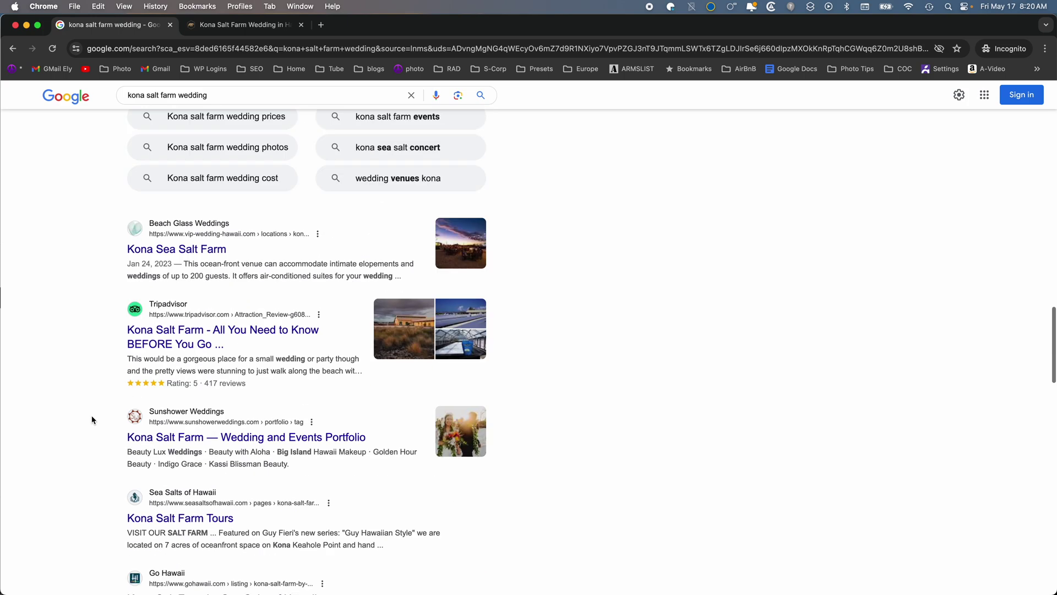
pyautogui.scroll(12, 93, 413)
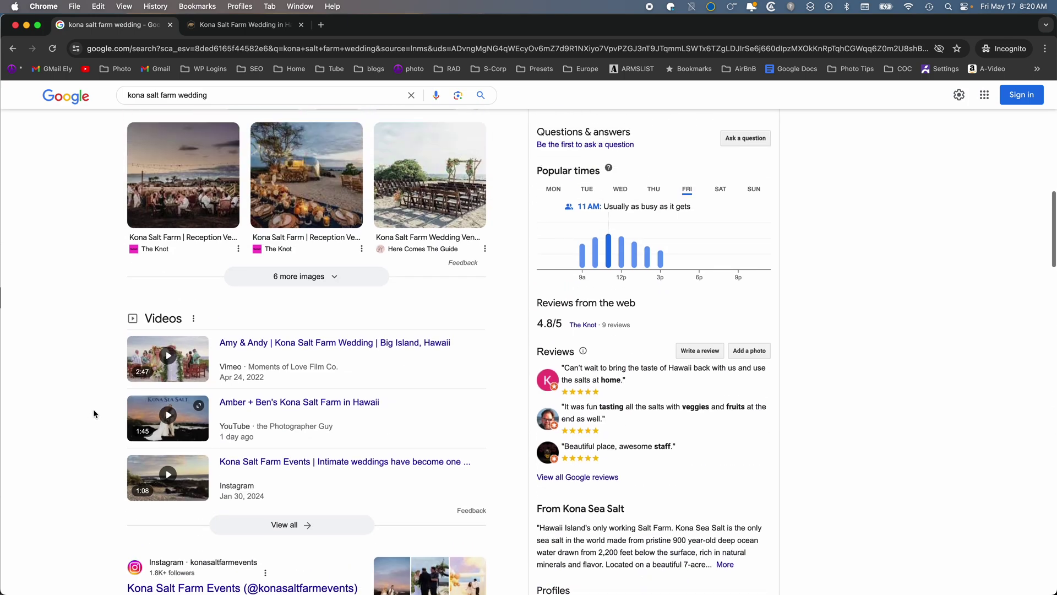
pyautogui.scroll(1, 92, 413)
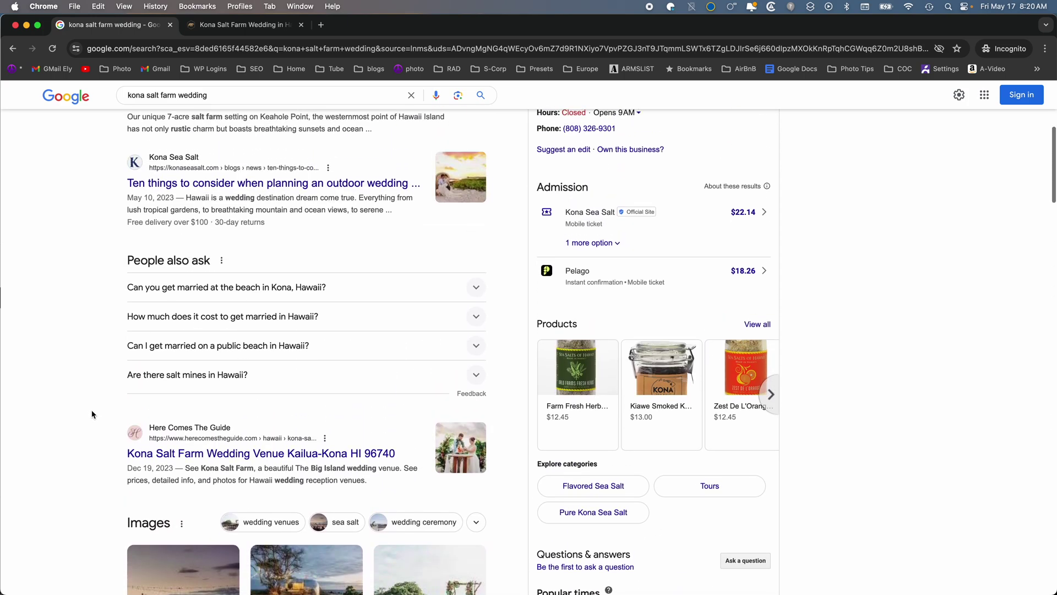
pyautogui.scroll(-10, 94, 414)
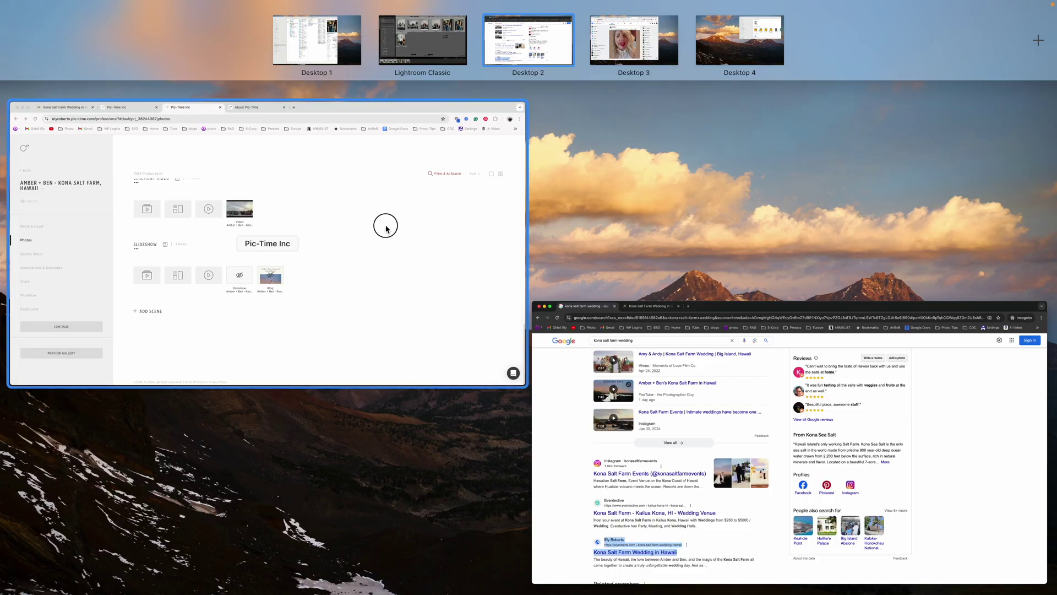
# In Chrome, switch to the elyroberts.com Kona Salt Farm post and scroll down through its video, story and photos
pyautogui.click(384, 224)
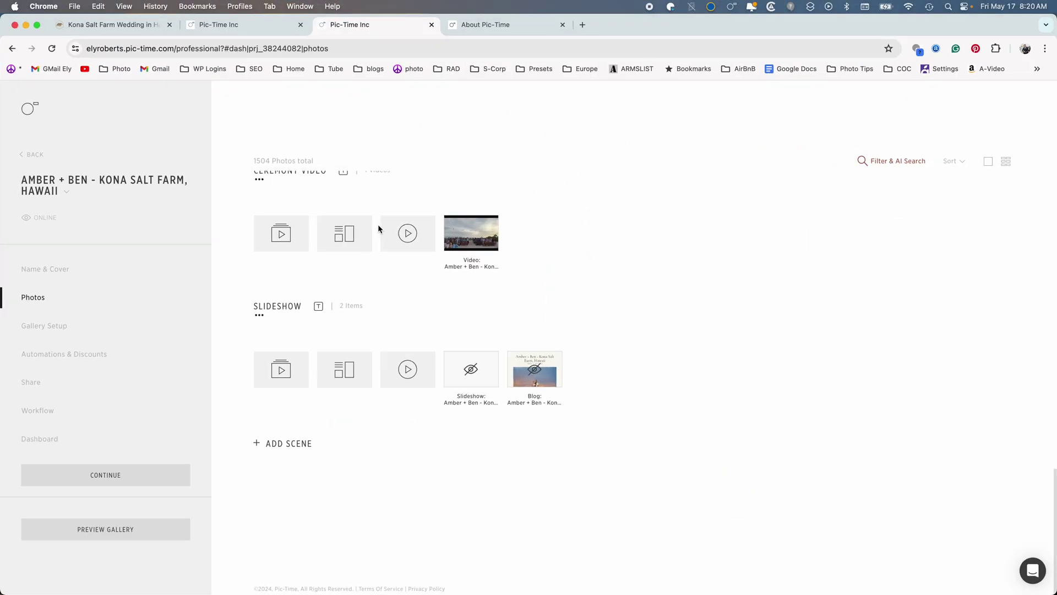
pyautogui.click(134, 26)
pyautogui.scroll(20, 250, 198)
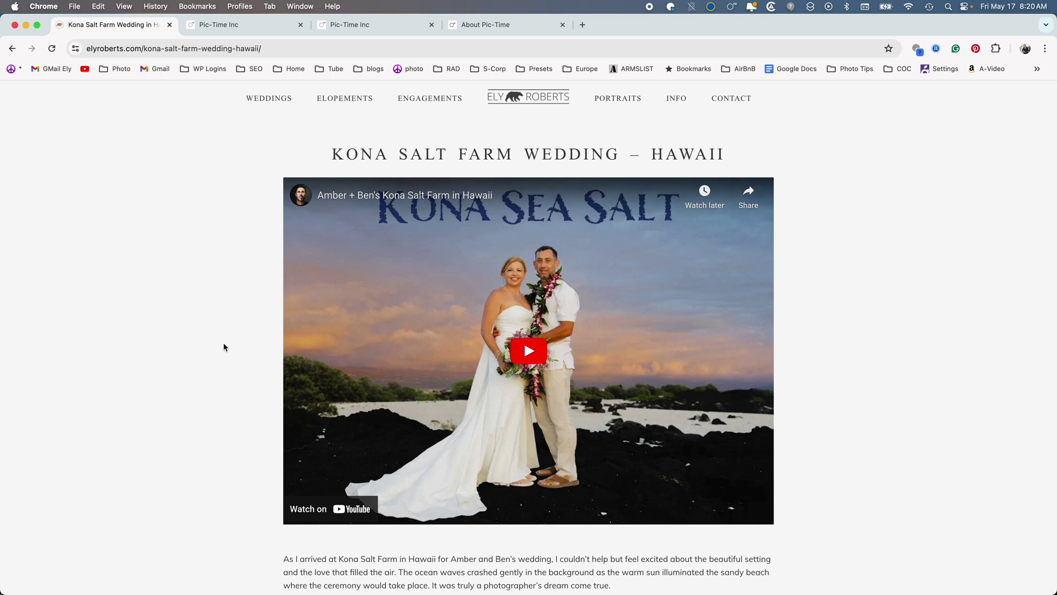
pyautogui.scroll(-7, 223, 347)
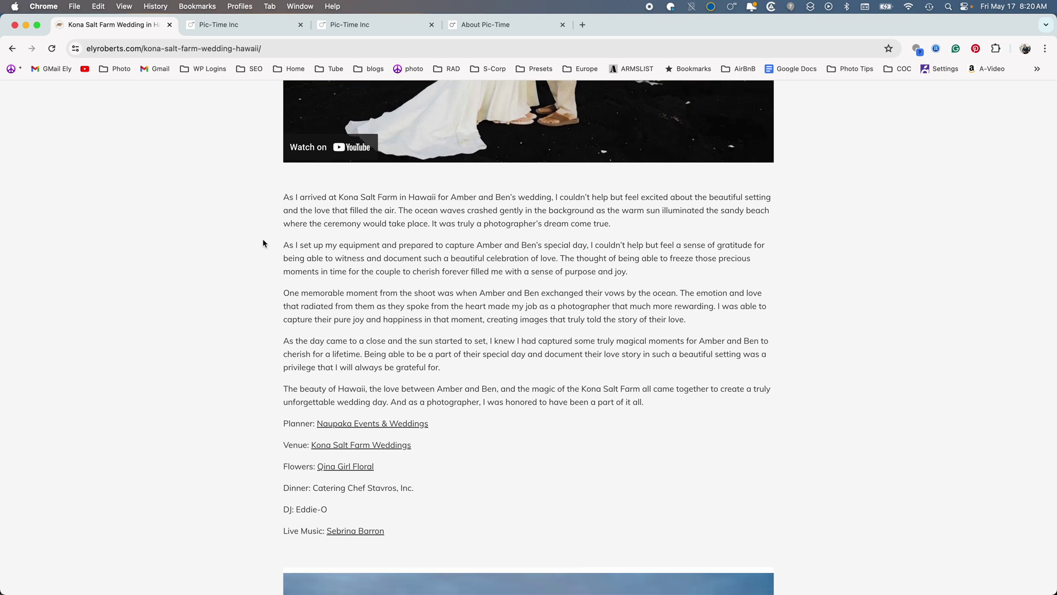
pyautogui.scroll(-2, 253, 435)
pyautogui.scroll(-3, 252, 435)
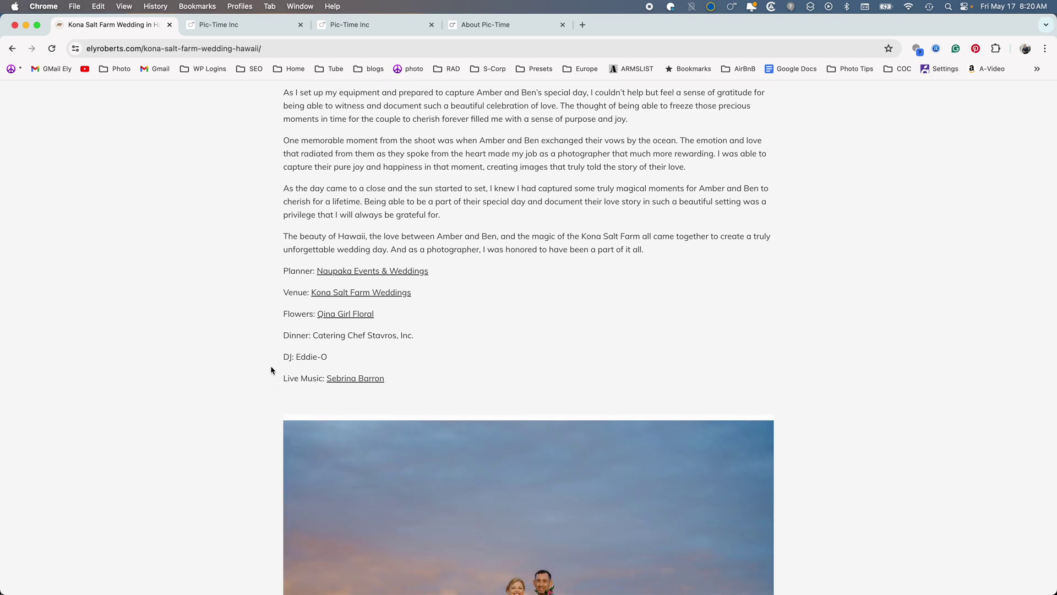
pyautogui.scroll(-20, 270, 369)
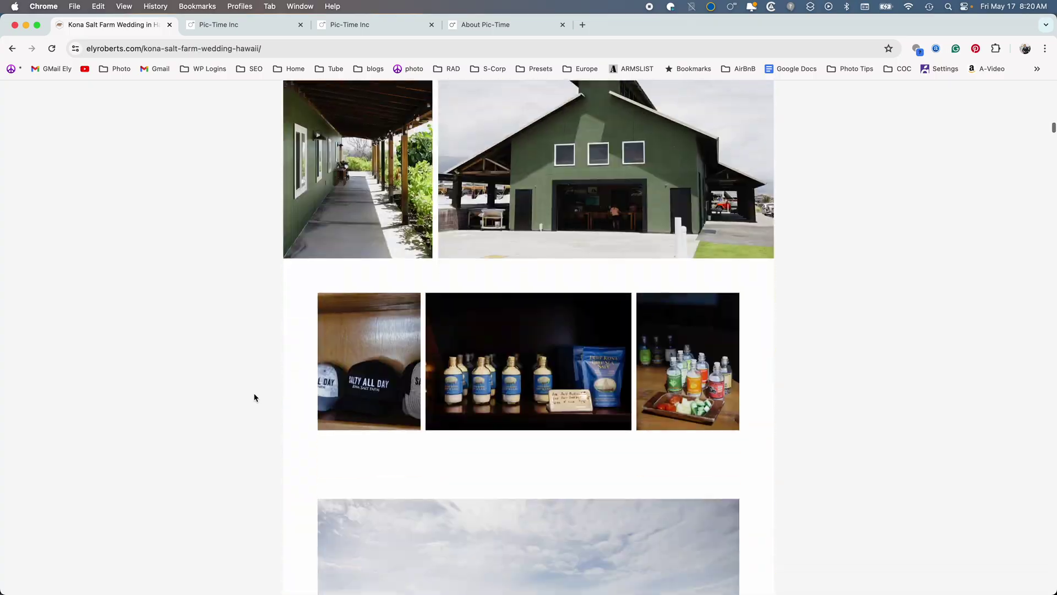
pyautogui.scroll(-20, 255, 398)
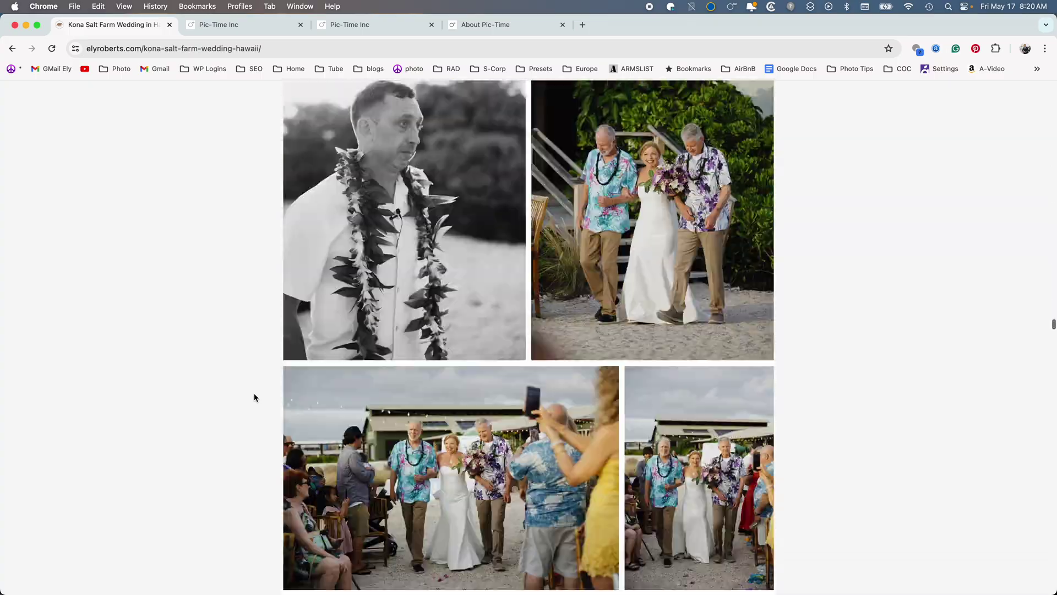
pyautogui.scroll(-20, 255, 398)
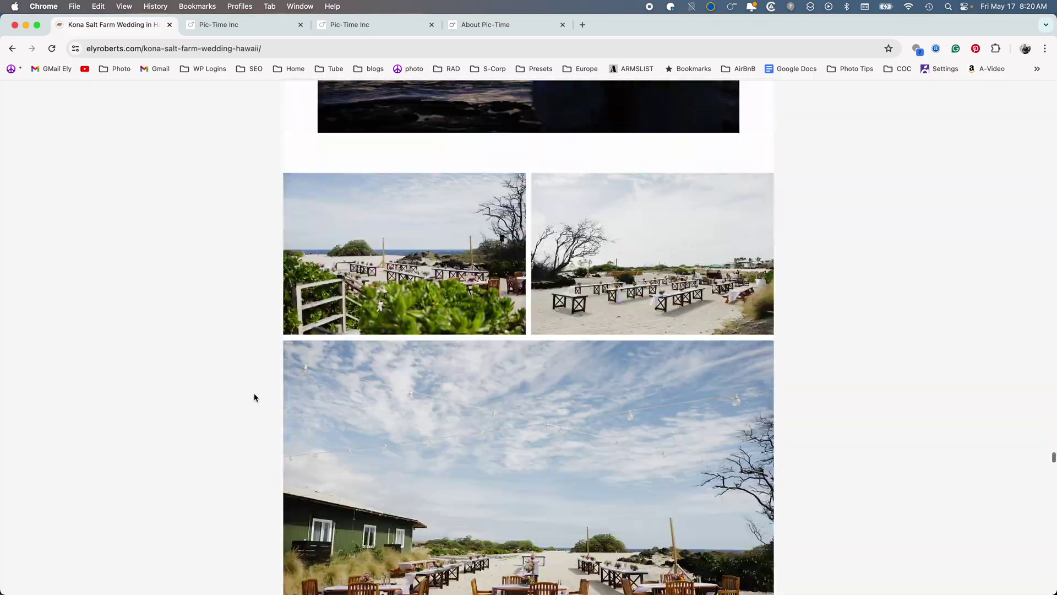
pyautogui.scroll(-20, 255, 398)
pyautogui.scroll(-7, 255, 397)
pyautogui.scroll(4, 255, 396)
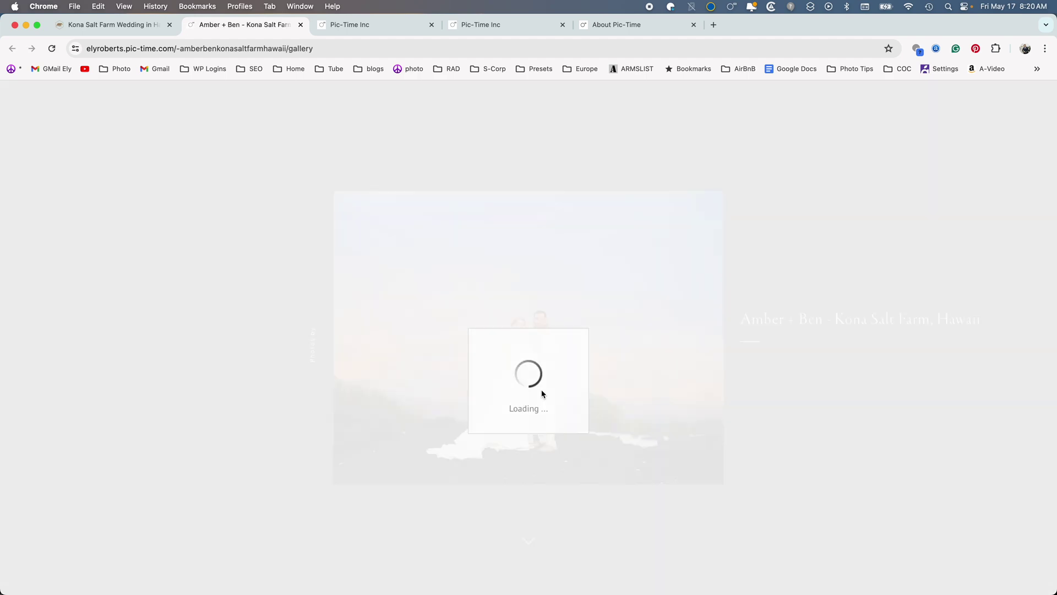
# Browse the gallery's First Look, Family and Ceremony sections
pyautogui.scroll(-15, 302, 420)
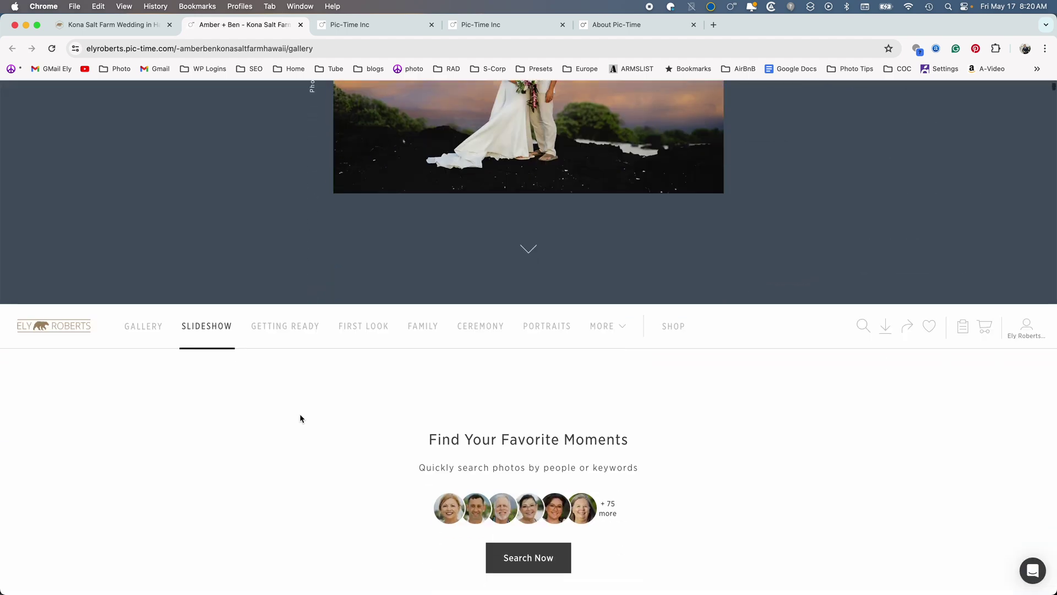
pyautogui.scroll(-15, 237, 425)
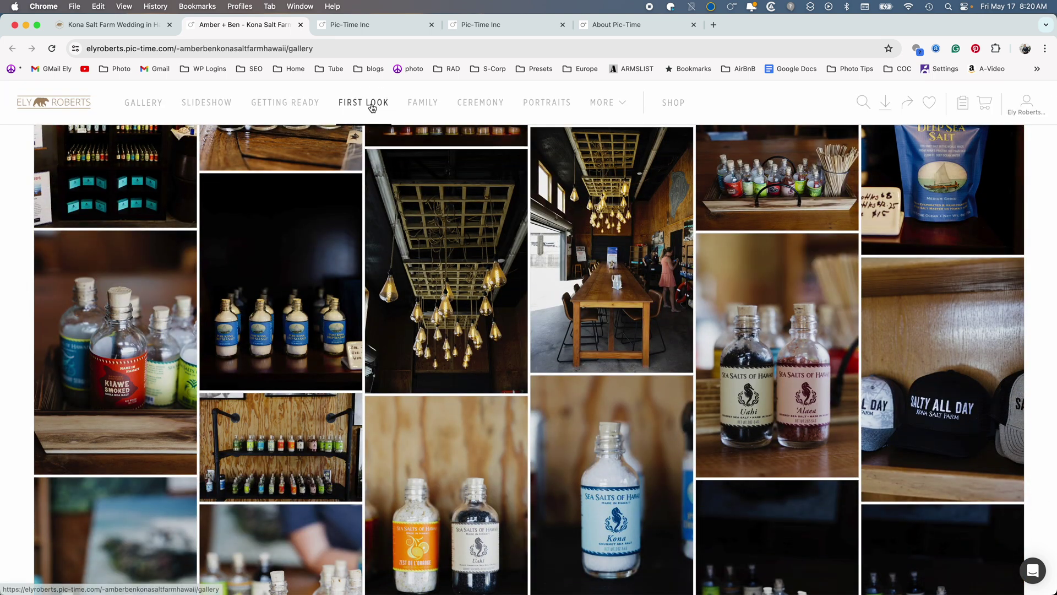
pyautogui.click(374, 104)
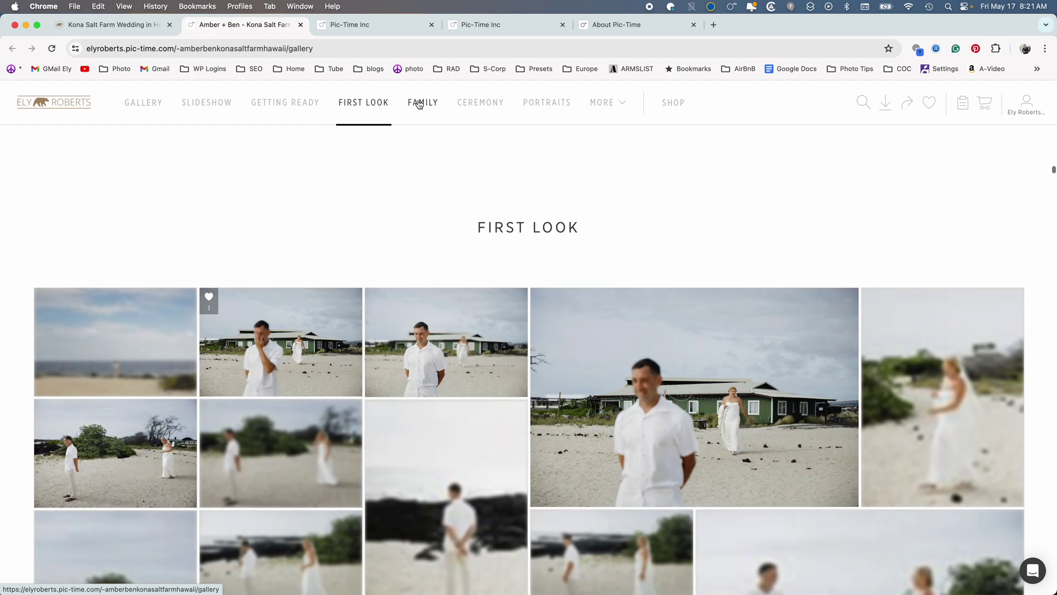
pyautogui.click(419, 104)
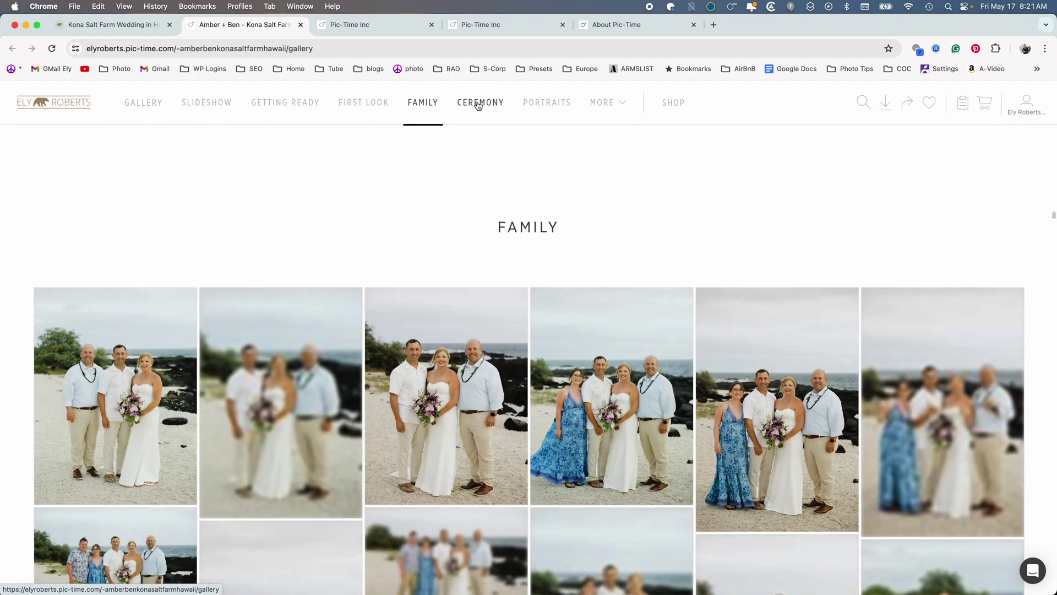
pyautogui.click(478, 105)
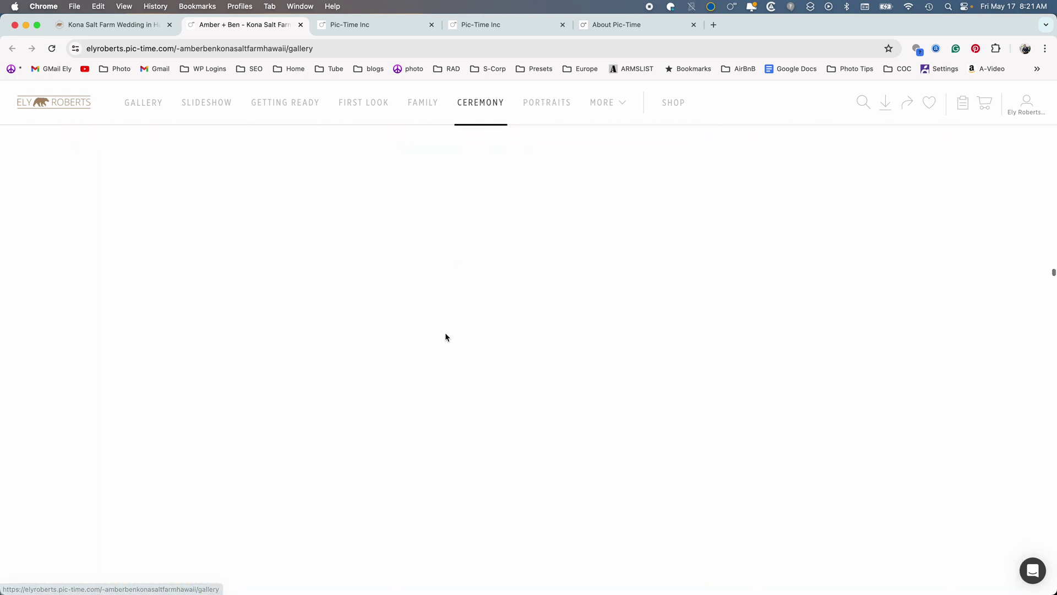
pyautogui.scroll(-7, 341, 328)
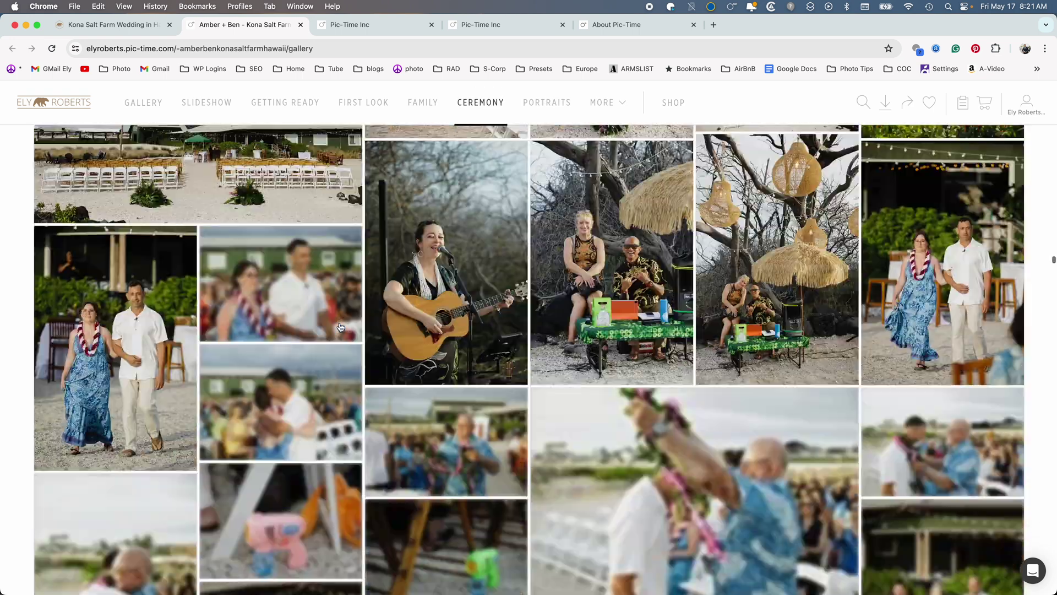
pyautogui.scroll(-15, 341, 327)
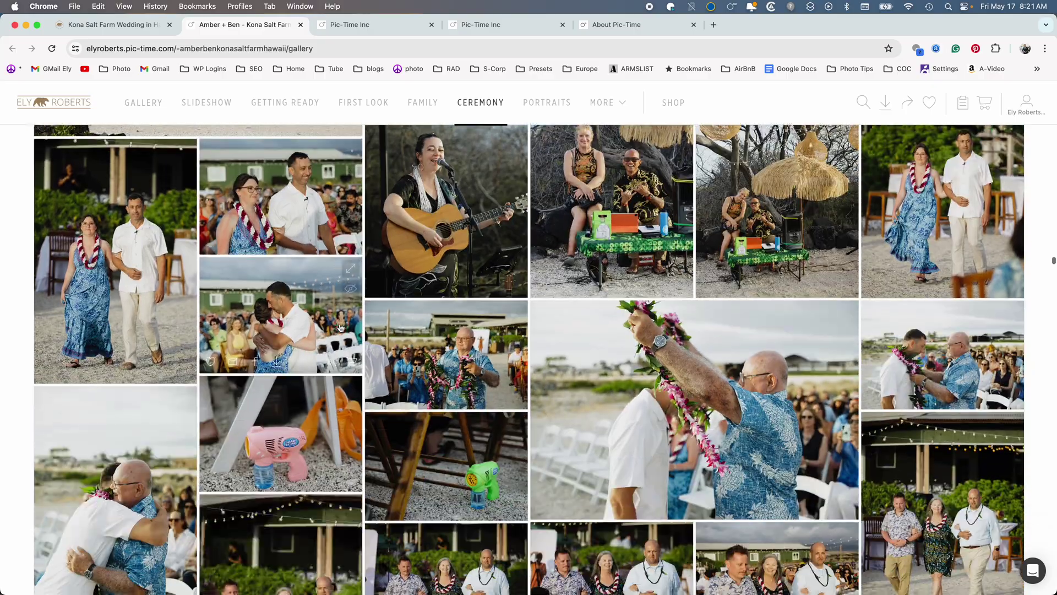
pyautogui.scroll(-15, 341, 327)
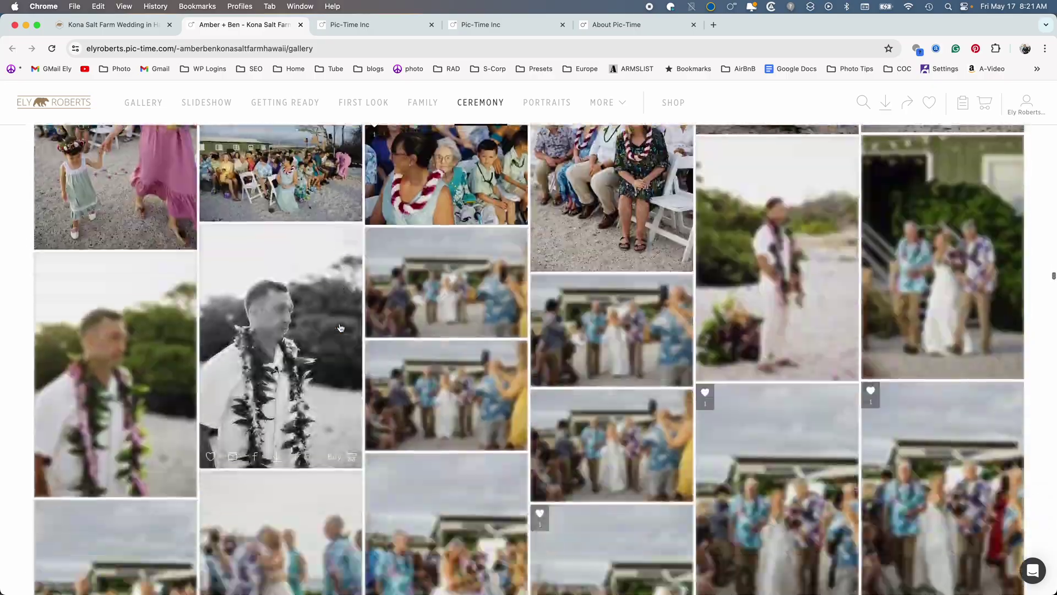
pyautogui.scroll(-10, 341, 327)
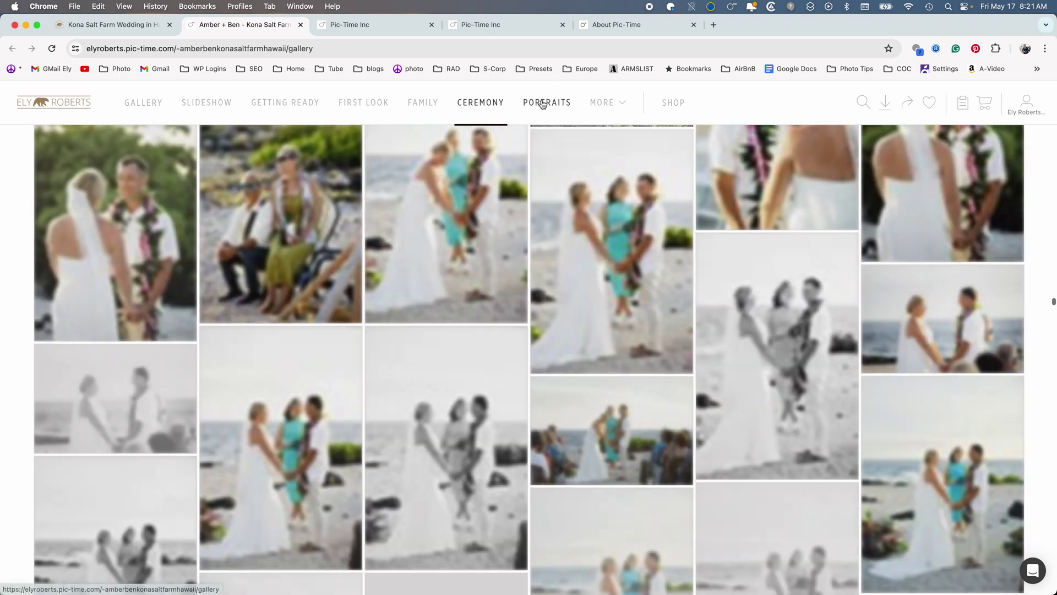
# Continue to Portraits, then Reception, Rehearsal and Ceremony Video under More
pyautogui.click(542, 104)
pyautogui.moveTo(603, 103)
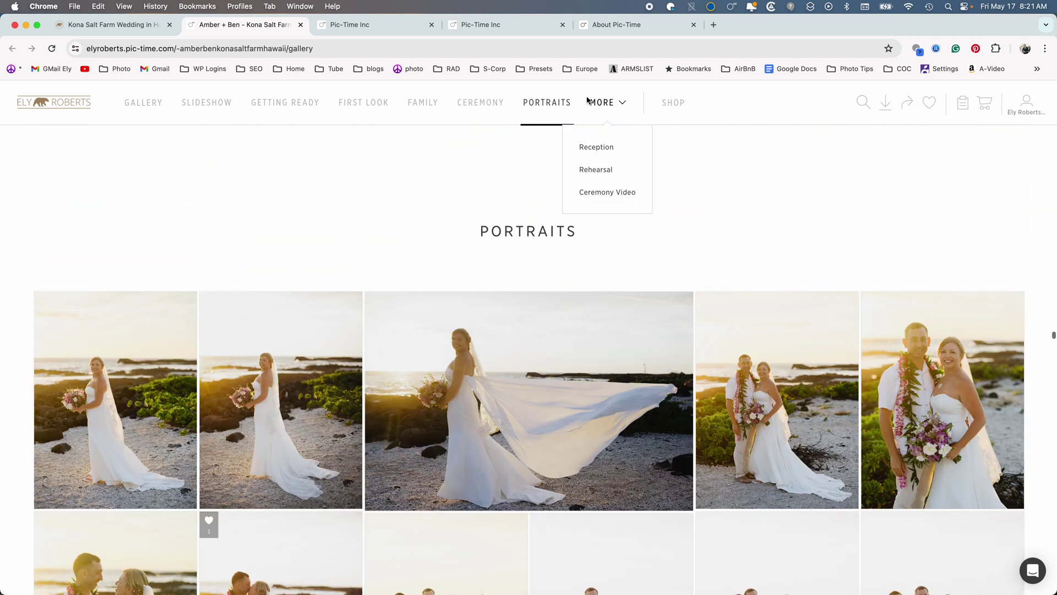
pyautogui.click(594, 147)
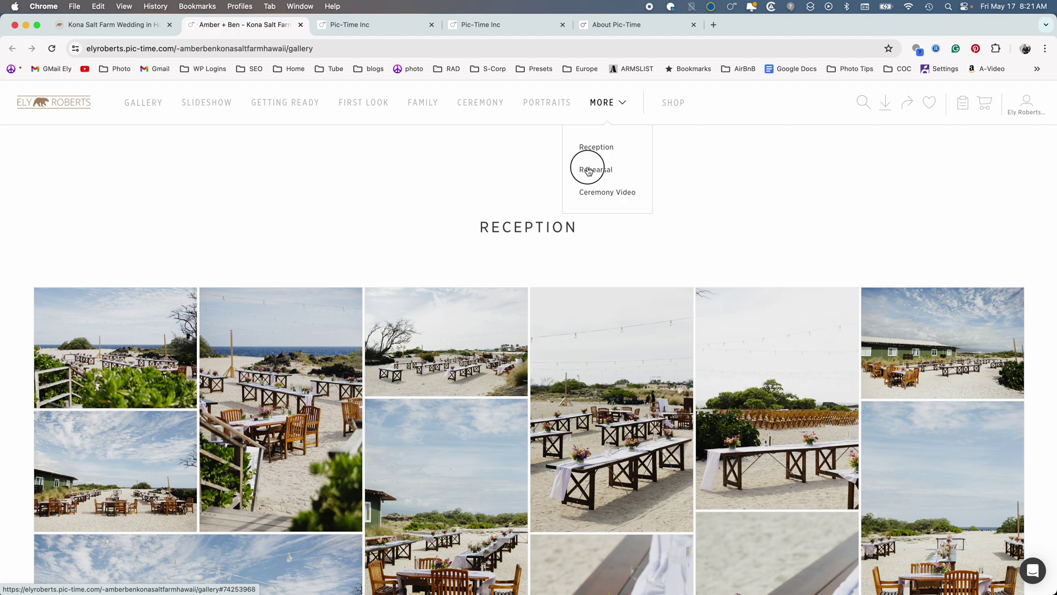
pyautogui.click(589, 171)
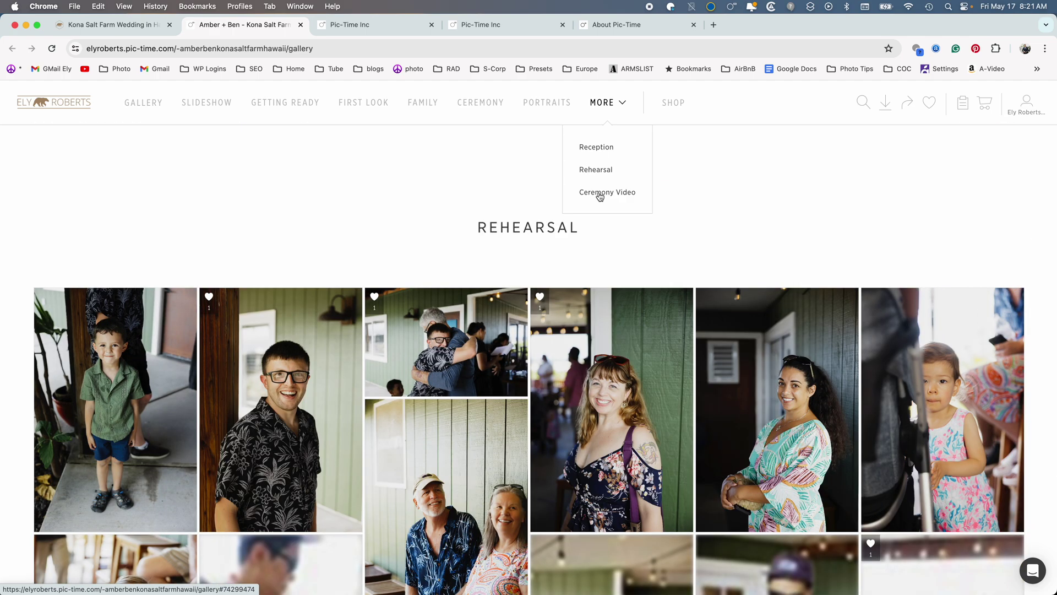
pyautogui.click(599, 195)
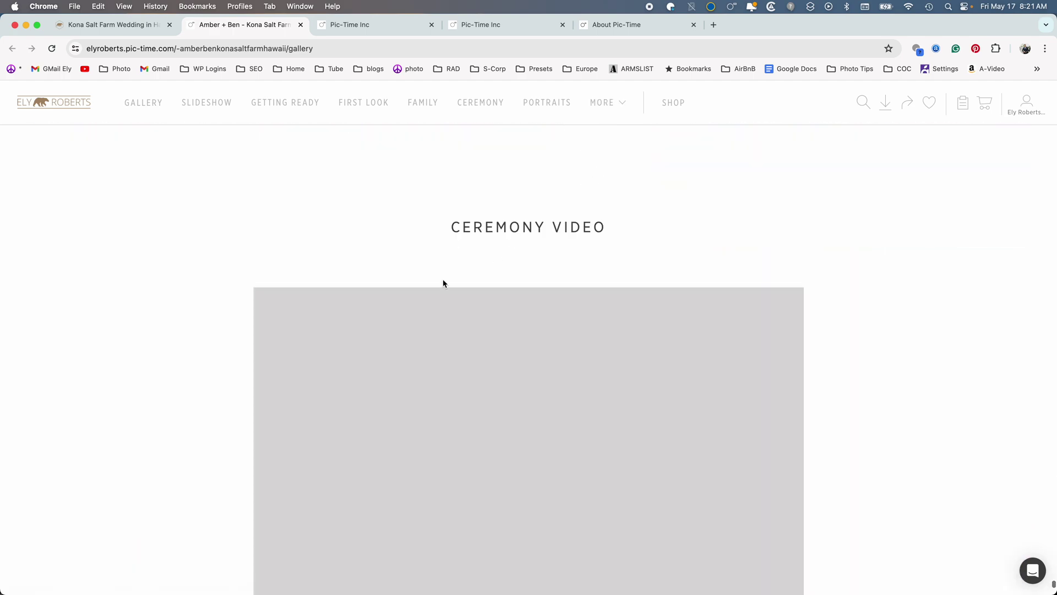
pyautogui.scroll(-3, 193, 313)
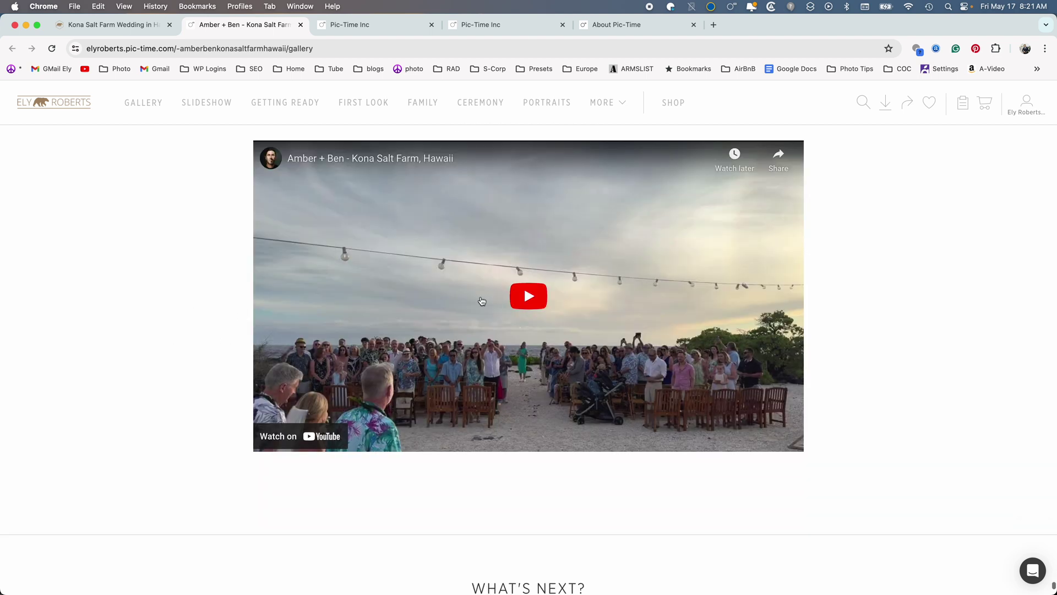
pyautogui.scroll(1, 175, 318)
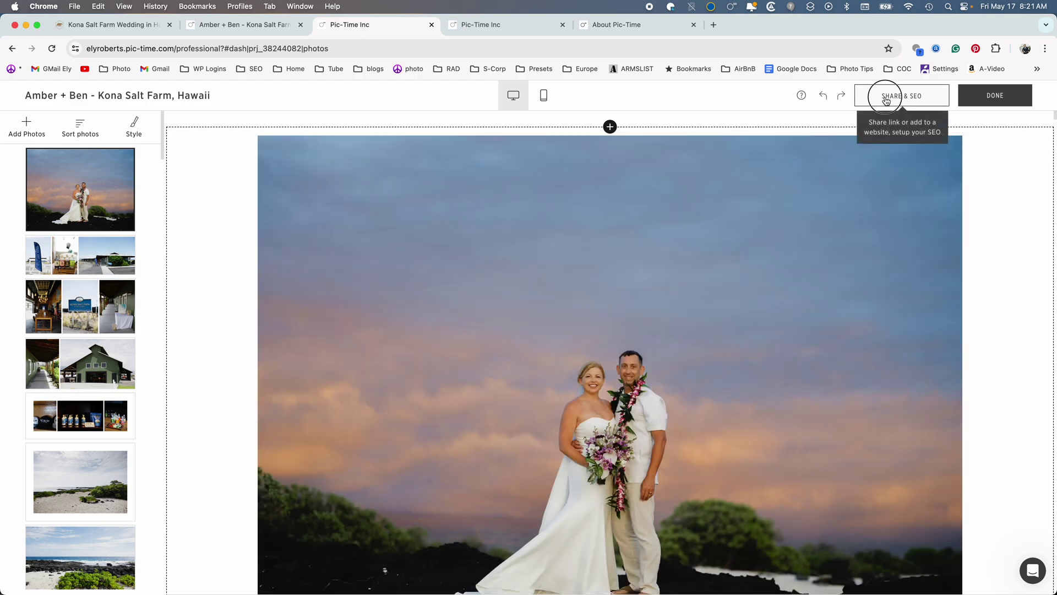
# Review the blog post's SEO ALT text and file names, then close without saving
pyautogui.click(886, 98)
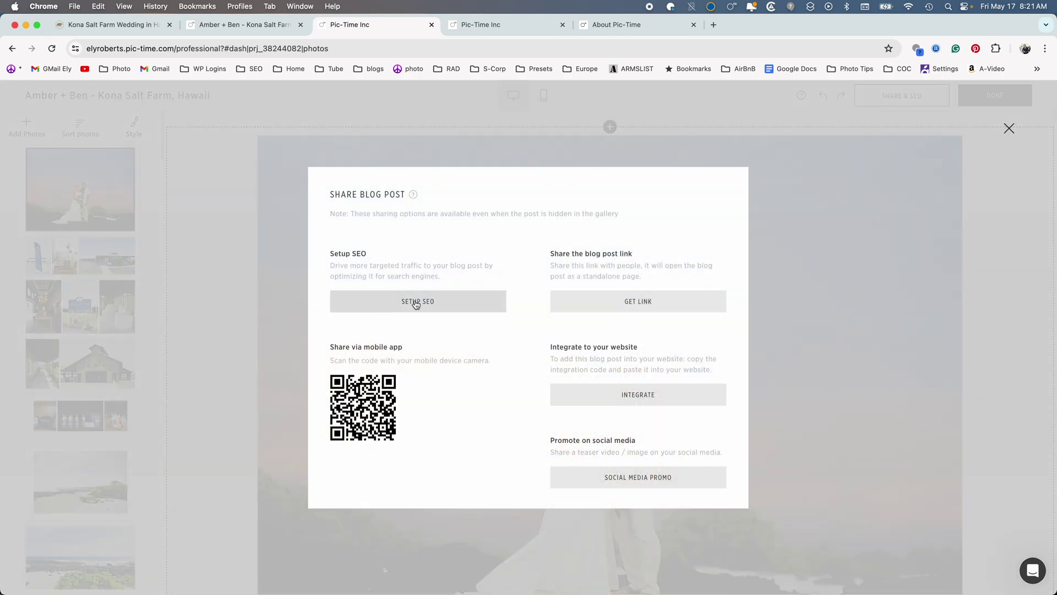
pyautogui.click(416, 302)
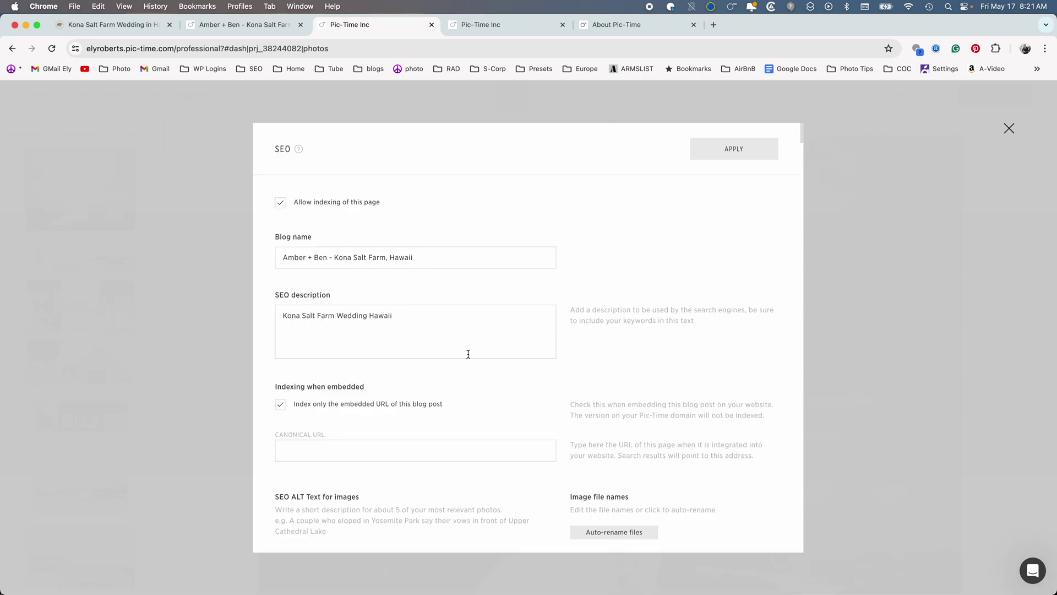
pyautogui.scroll(-5, 468, 354)
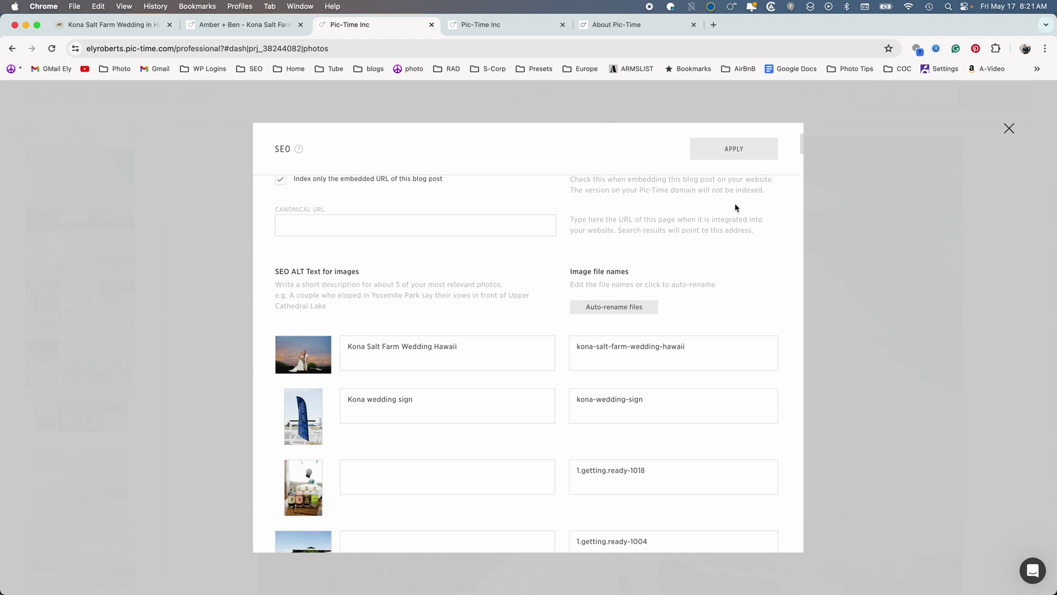
pyautogui.click(1010, 130)
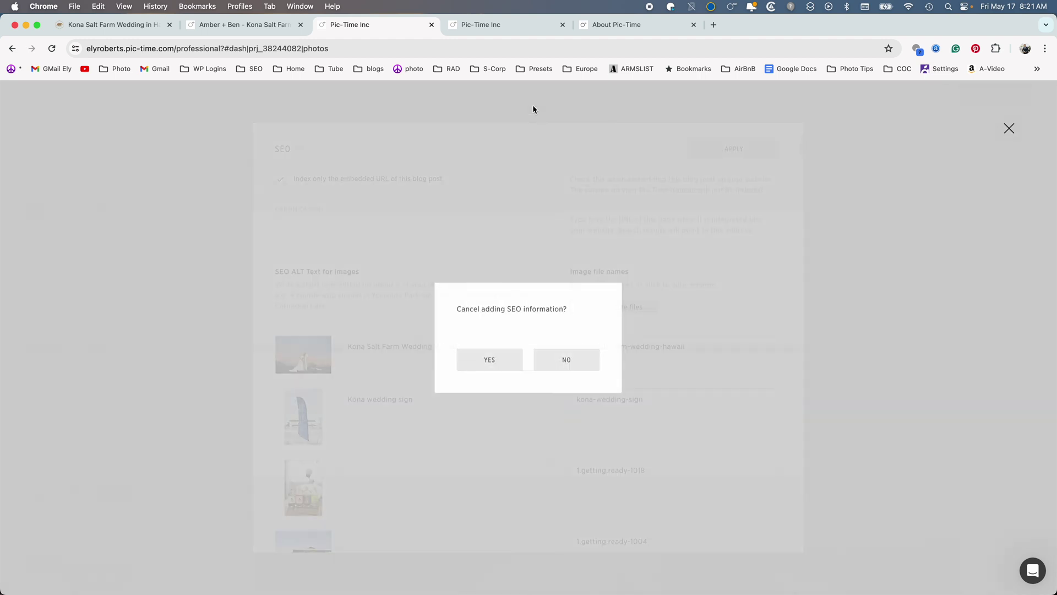
pyautogui.click(497, 25)
# Create a new blog from the Slideshow scene using the Single layout
pyautogui.moveTo(451, 368)
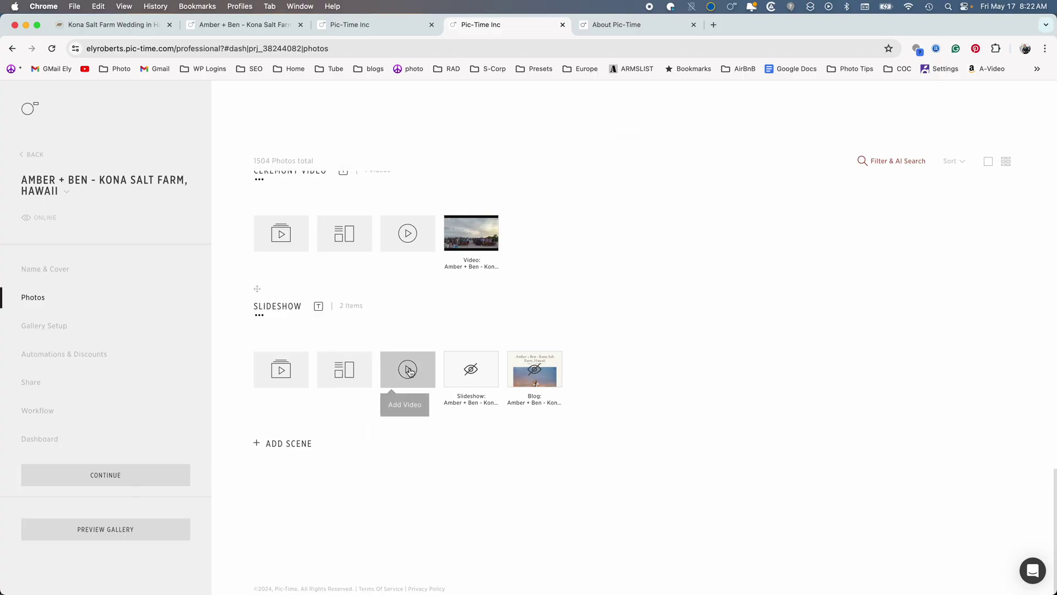
pyautogui.click(335, 372)
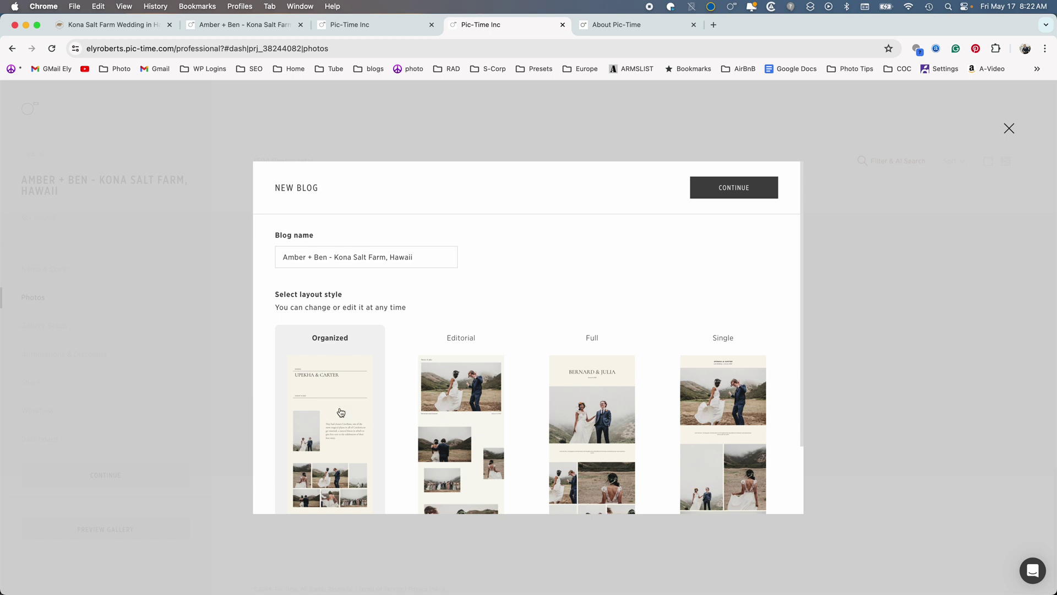
pyautogui.click(713, 406)
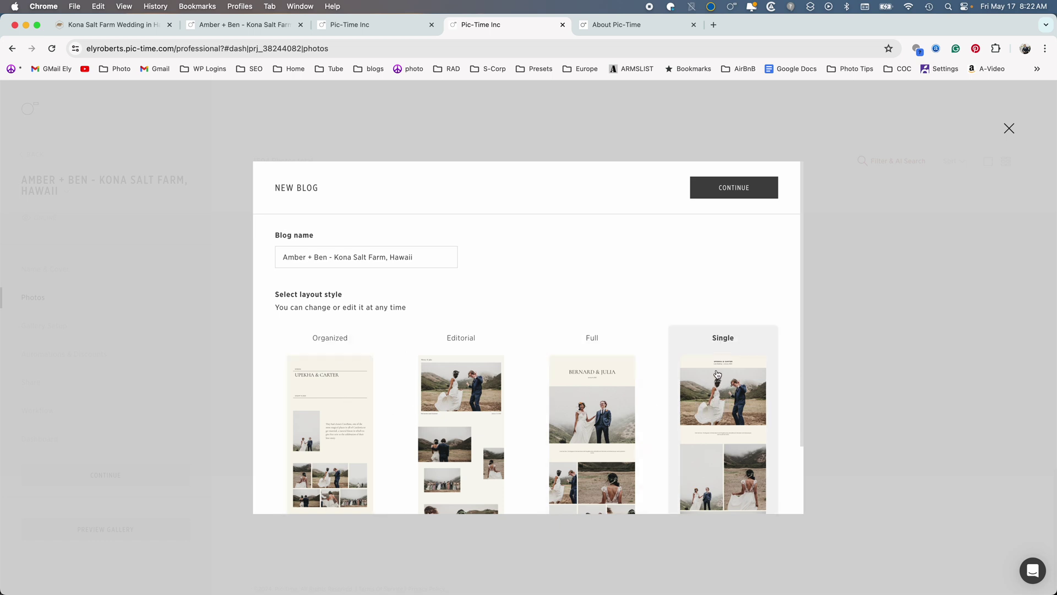
pyautogui.click(735, 188)
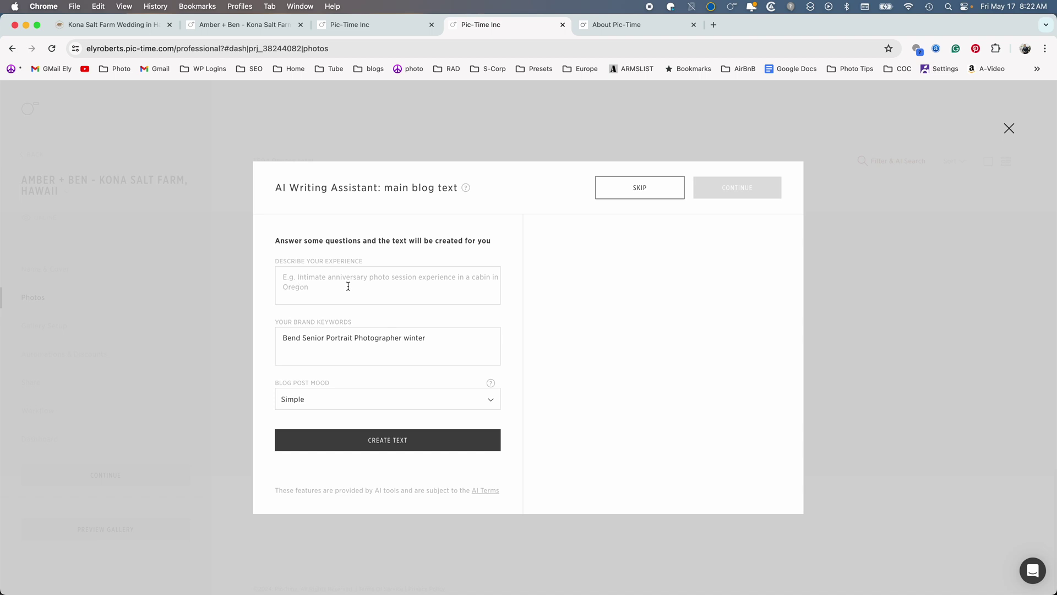
# Copy the five Kona Salt Farm post paragraphs into the AI writer's Describe Your Experience field
pyautogui.click(103, 24)
pyautogui.scroll(-6, 240, 259)
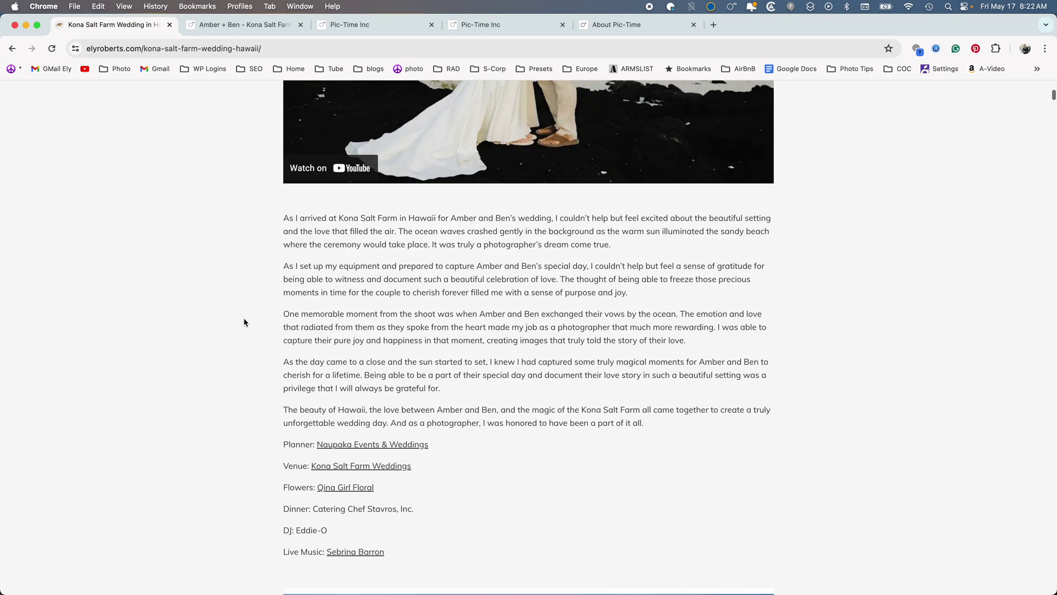
pyautogui.moveTo(668, 428); pyautogui.dragTo(290, 219)
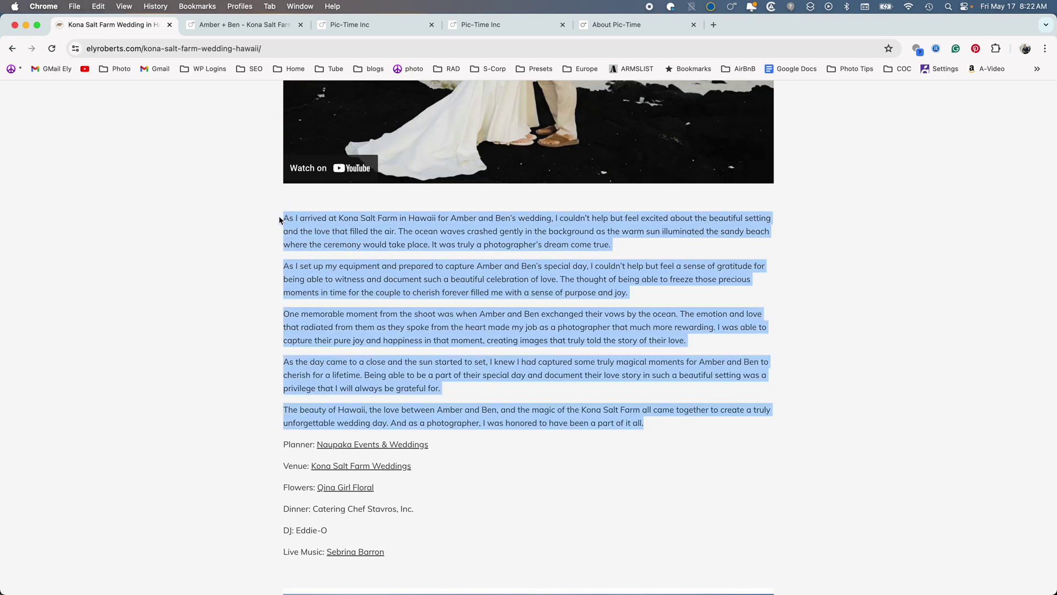
pyautogui.click(332, 26)
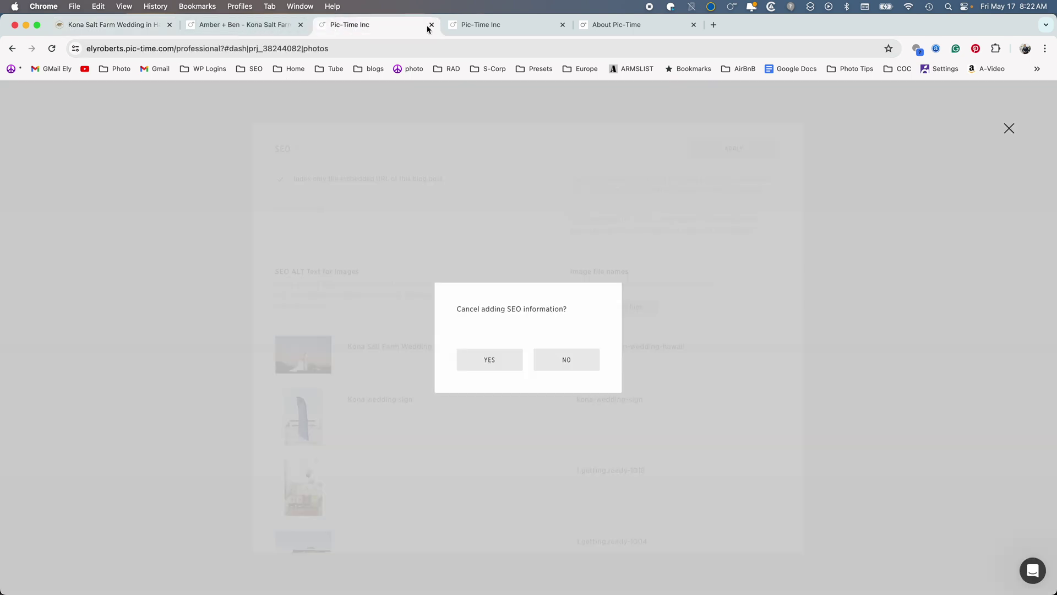
pyautogui.click(475, 25)
pyautogui.click(364, 287)
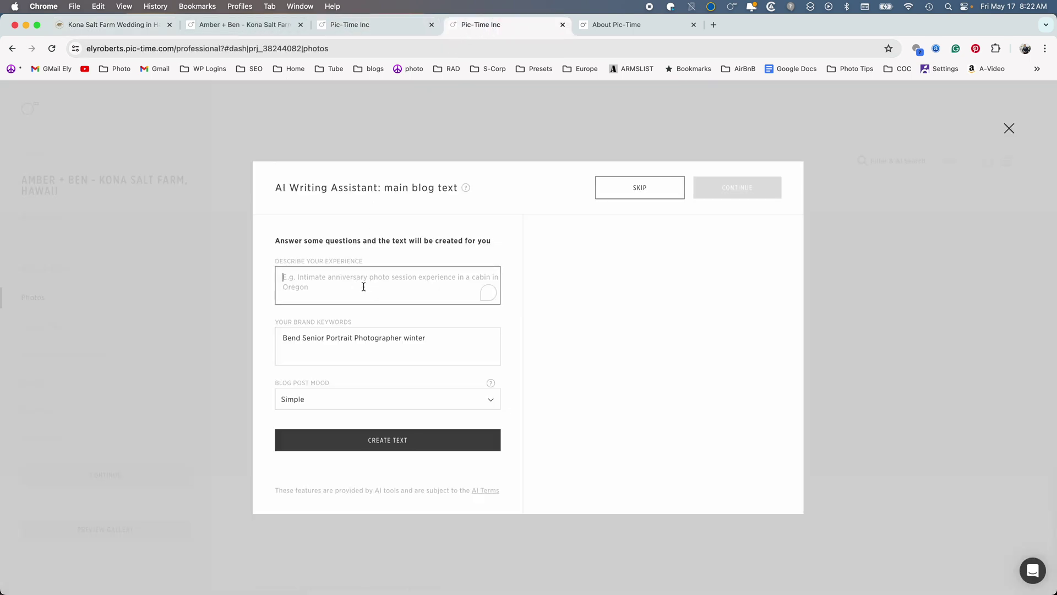
pyautogui.press('super+v')
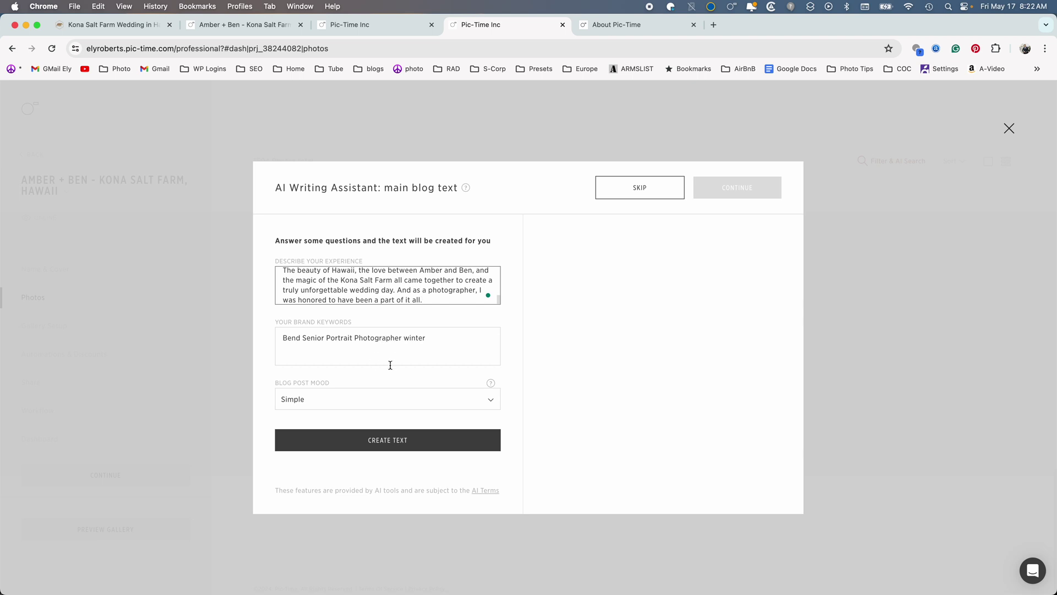
# Set the blog mood to Storyteller, then skip the AI writing and vendor info steps
pyautogui.click(375, 398)
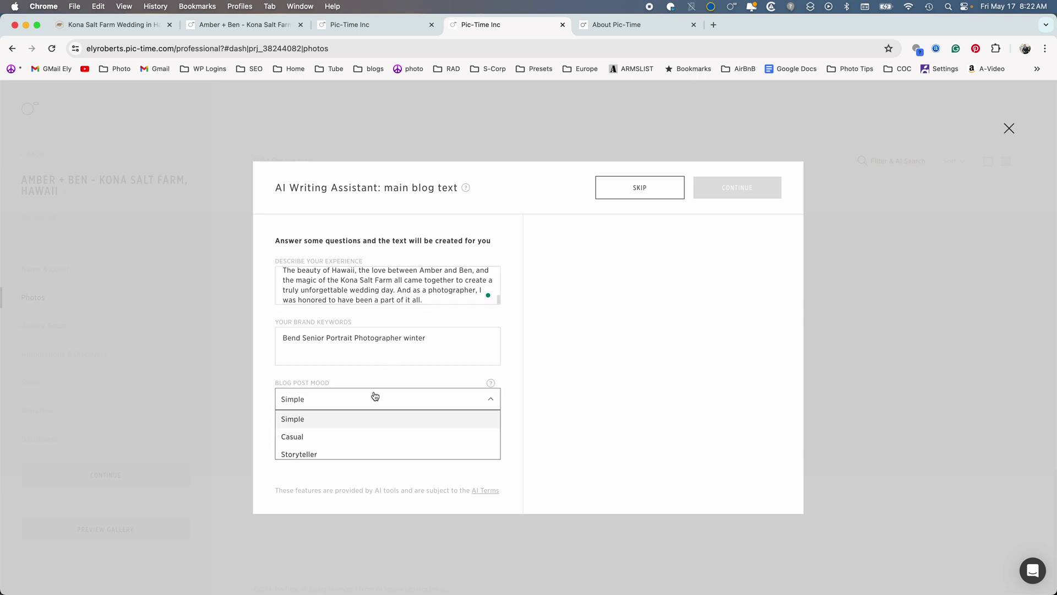
pyautogui.click(322, 454)
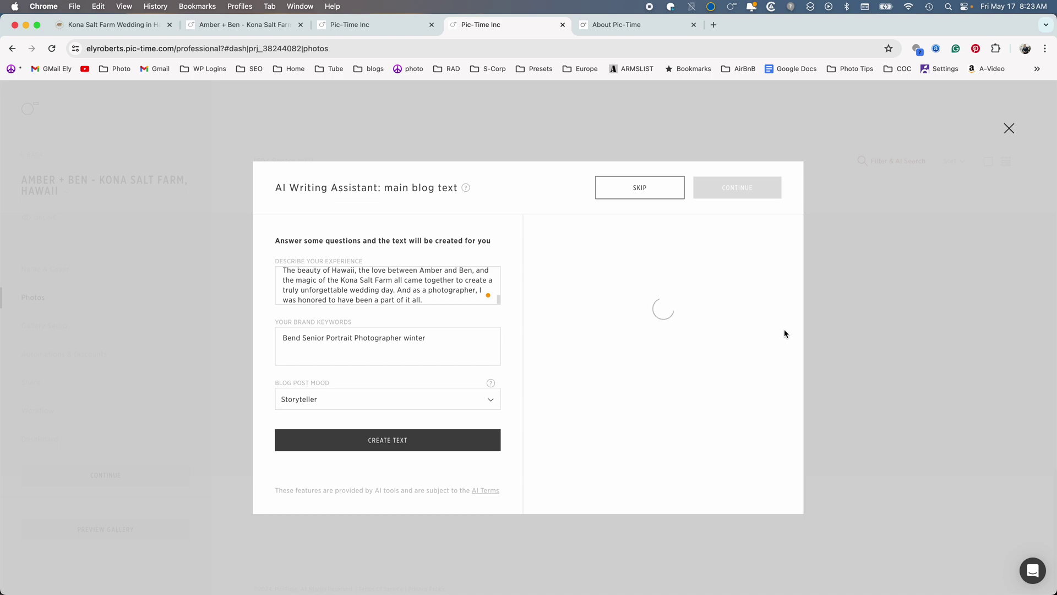
pyautogui.scroll(3, 412, 299)
pyautogui.scroll(-2, 412, 299)
pyautogui.scroll(-4, 624, 359)
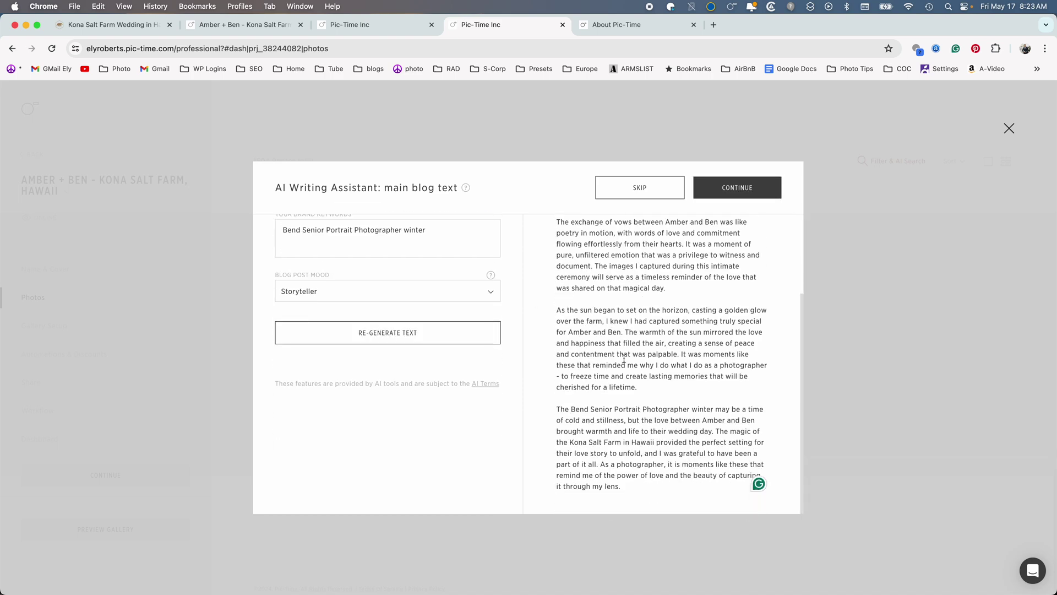
pyautogui.scroll(2, 636, 382)
pyautogui.scroll(-2, 636, 382)
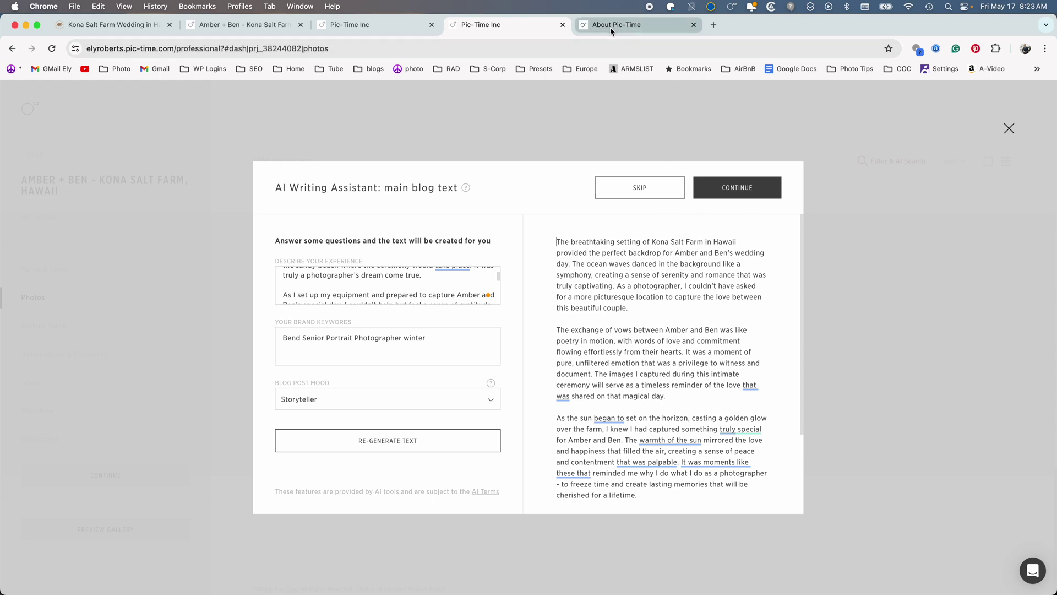
pyautogui.click(650, 191)
pyautogui.click(649, 194)
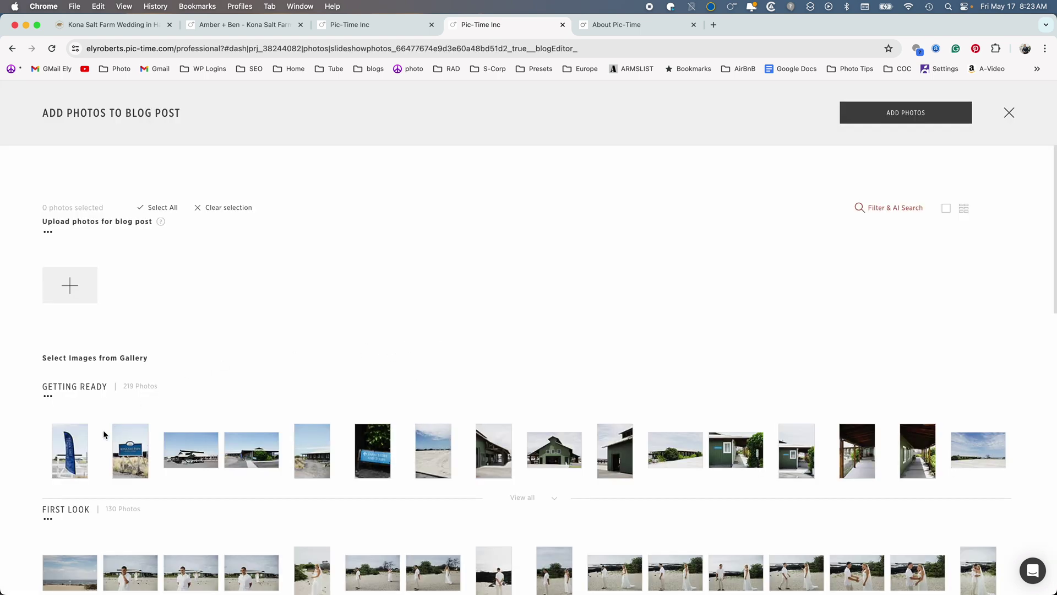
# Select three Getting Ready photos, five First Look photos and the last Family photo
pyautogui.click(88, 449)
pyautogui.click(127, 449)
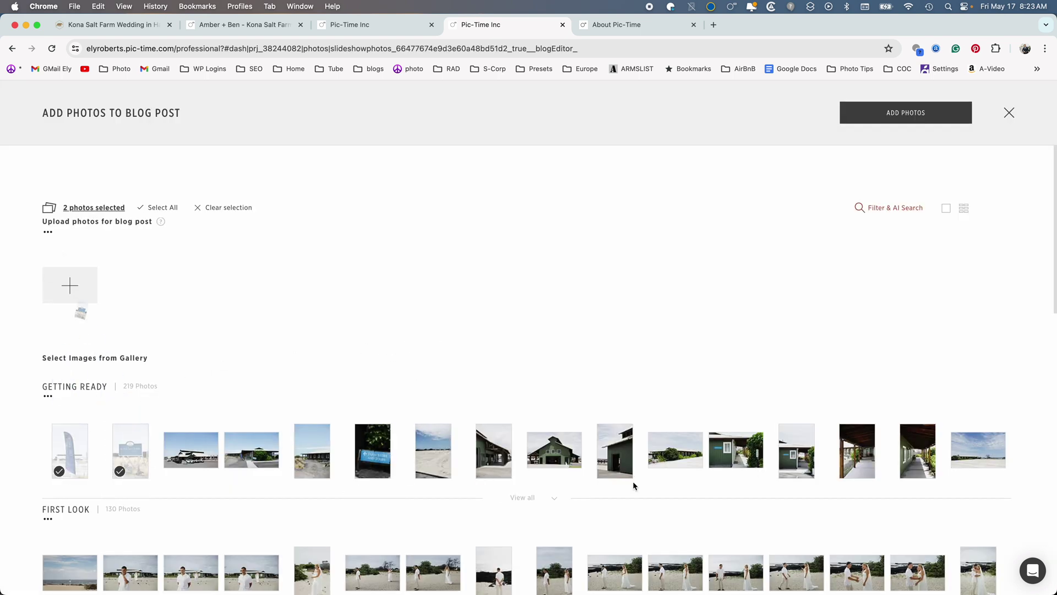
pyautogui.click(620, 472)
pyautogui.scroll(-5, 619, 472)
pyautogui.click(554, 286)
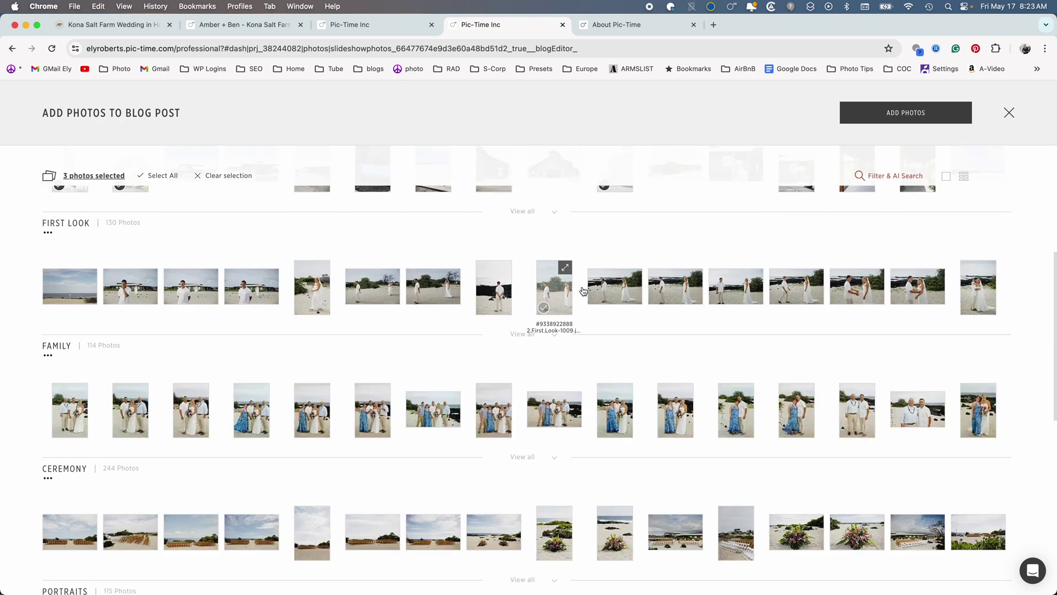
pyautogui.click(676, 286)
pyautogui.click(867, 292)
pyautogui.click(918, 289)
pyautogui.click(974, 292)
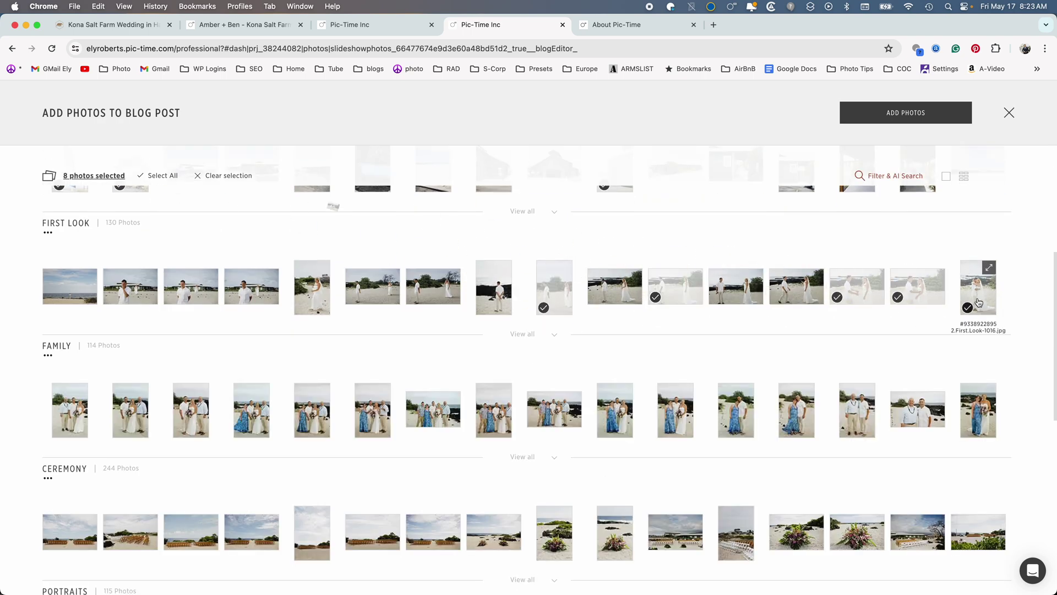
pyautogui.click(963, 412)
# Select more Portraits, Reception and Ceremony photos, switching to larger thumbnails partway
pyautogui.scroll(-8, 962, 411)
pyautogui.click(429, 205)
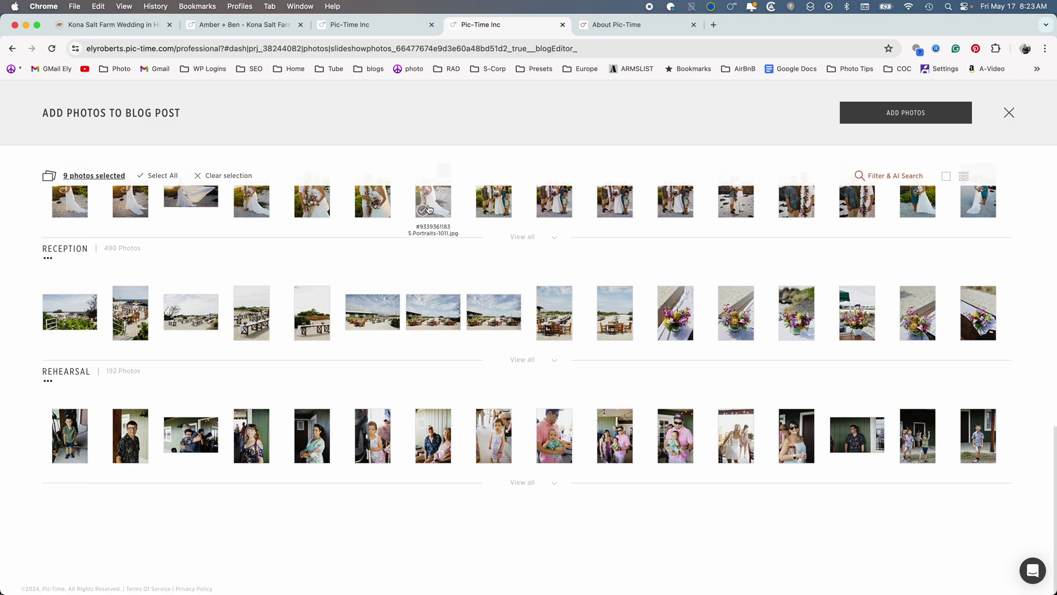
pyautogui.click(503, 199)
pyautogui.click(498, 315)
pyautogui.click(615, 317)
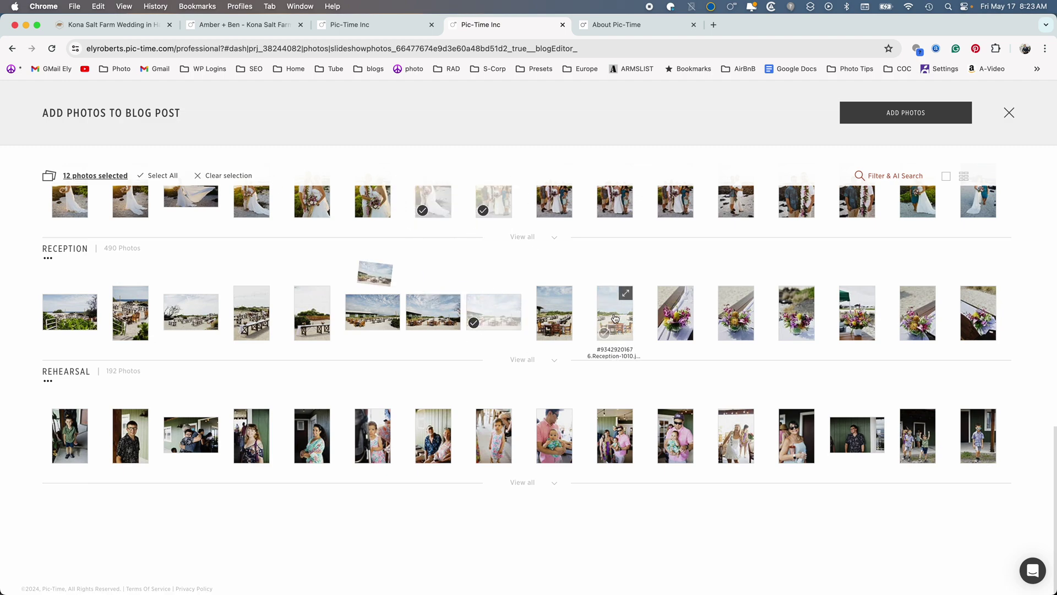
pyautogui.scroll(8, 944, 295)
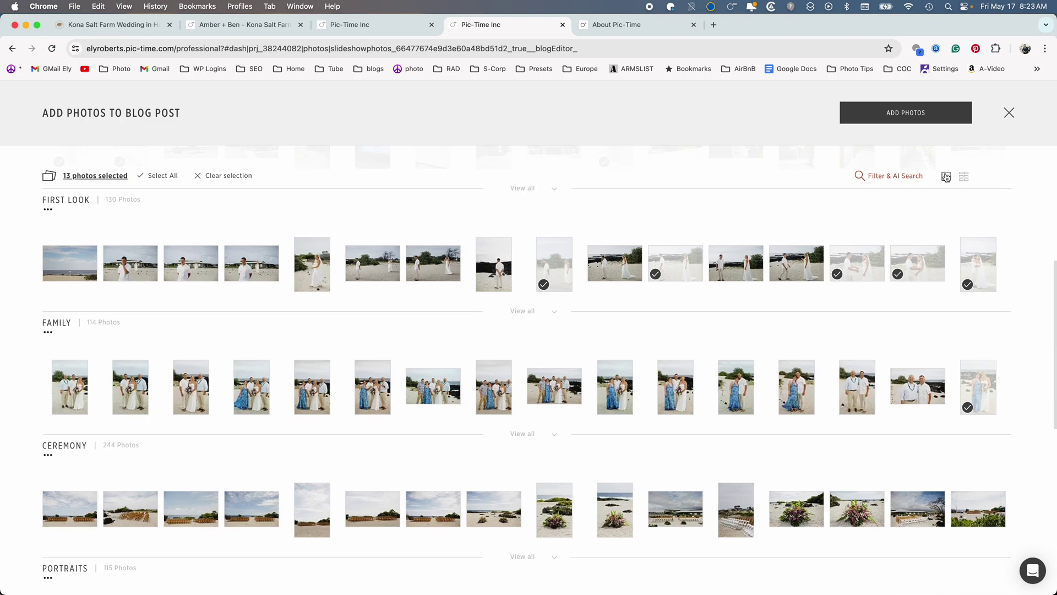
pyautogui.click(945, 177)
pyautogui.scroll(-8, 661, 375)
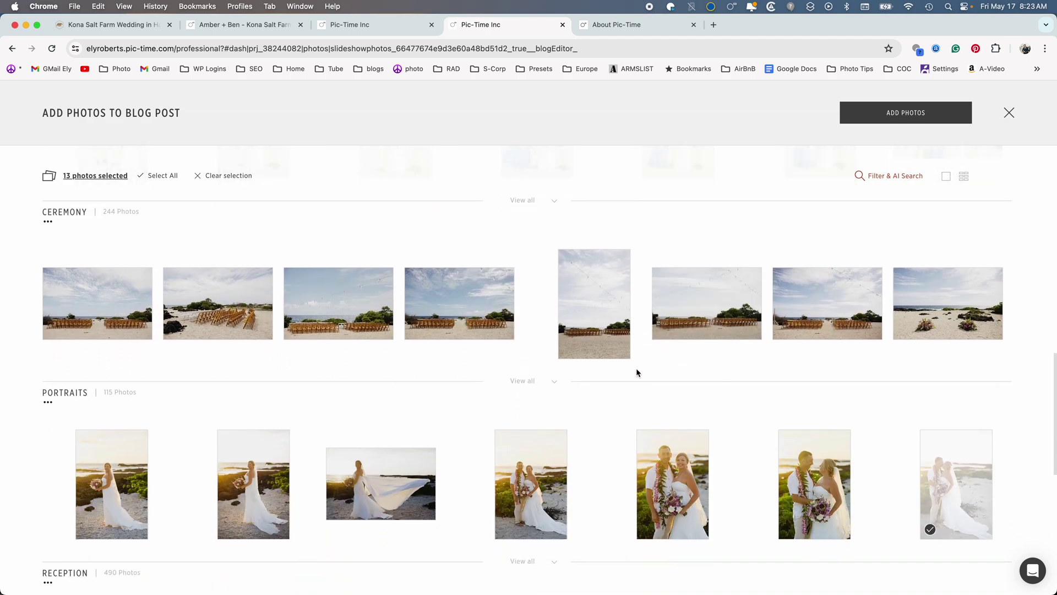
pyautogui.click(462, 292)
pyautogui.scroll(-2, 446, 399)
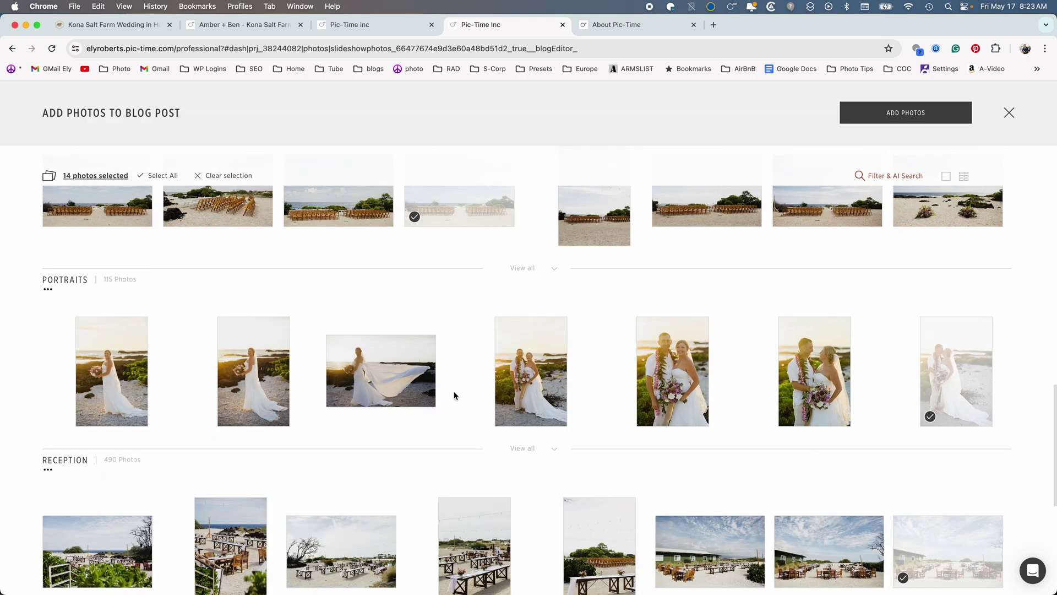
pyautogui.click(540, 364)
pyautogui.scroll(-6, 552, 397)
pyautogui.click(459, 223)
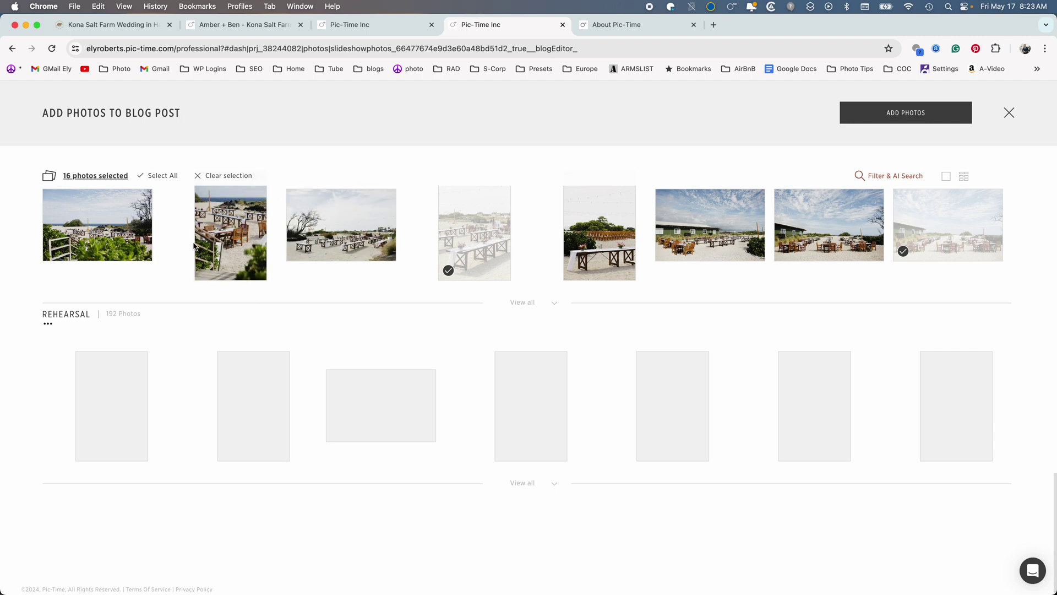
pyautogui.click(141, 242)
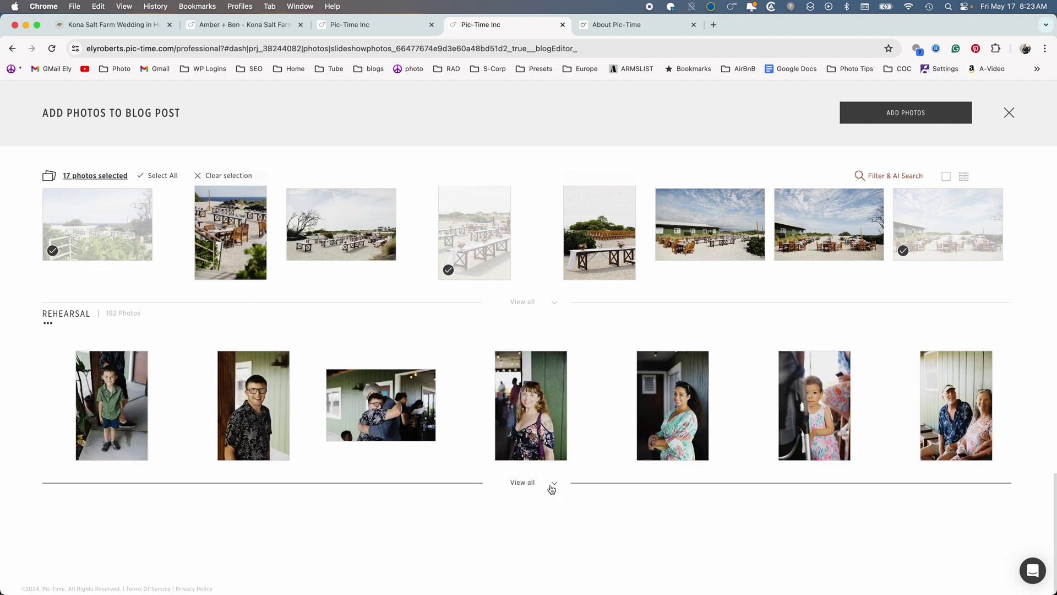
# Add the dinner-table group and man-in-orange Rehearsal photos, then add all 19 photos
pyautogui.click(551, 489)
pyautogui.scroll(-10, 460, 463)
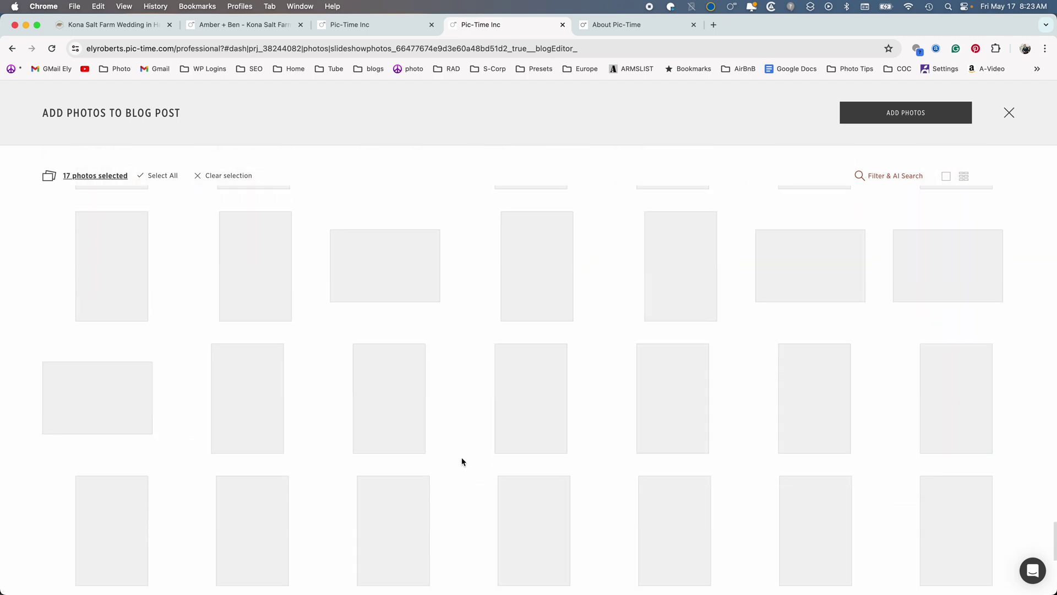
pyautogui.click(392, 265)
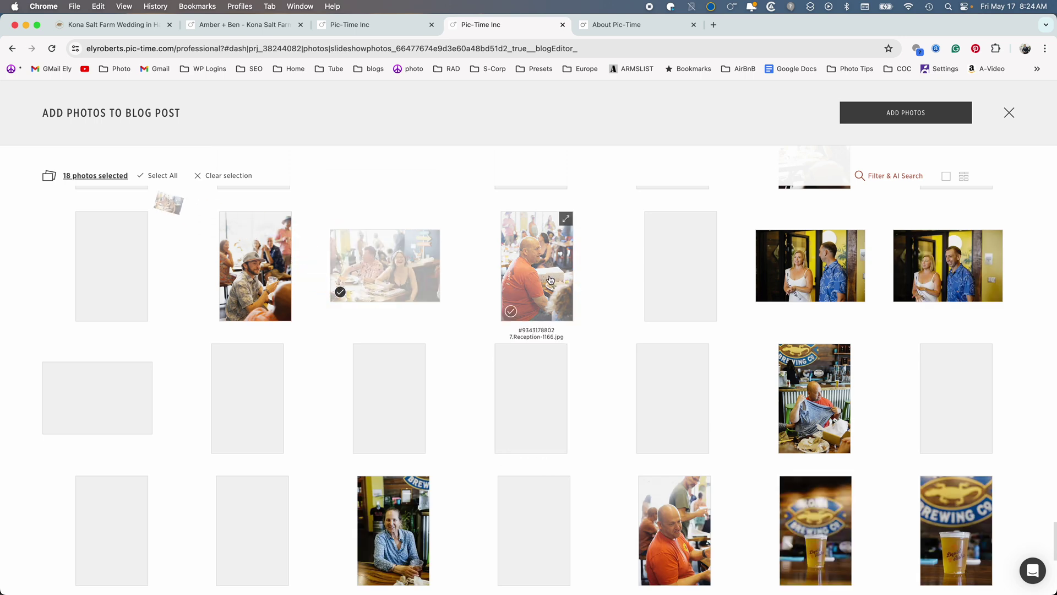
pyautogui.click(549, 280)
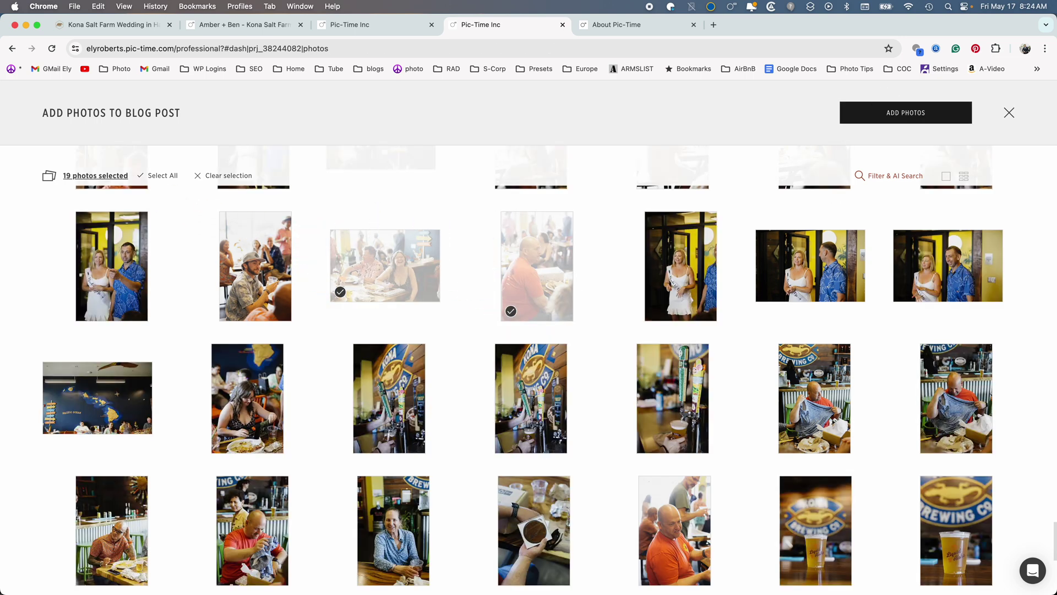
pyautogui.click(848, 112)
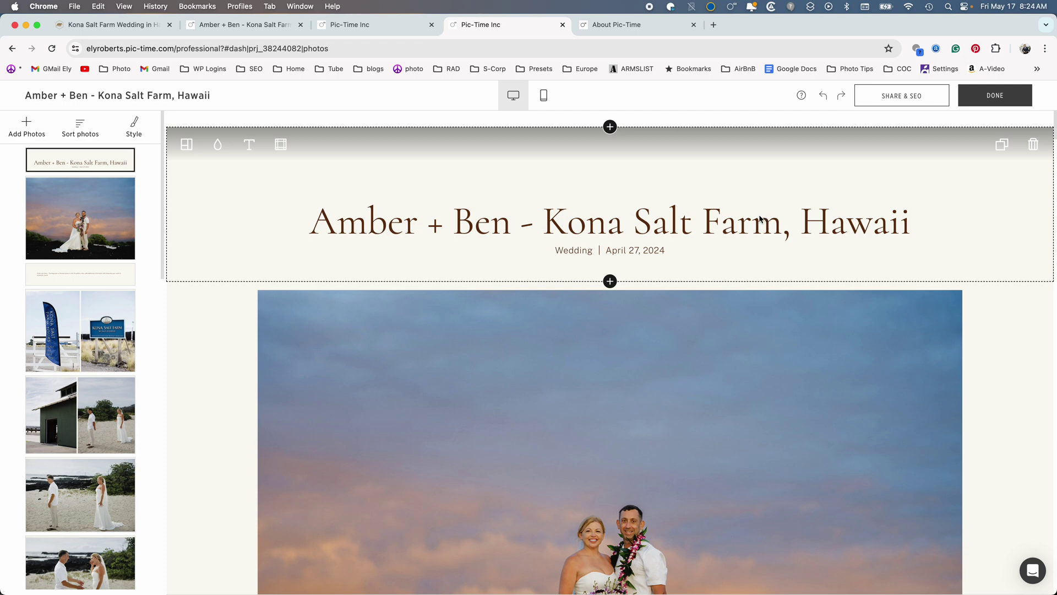
# Move a beach photo up beneath the sunset portrait
pyautogui.scroll(-4, 36, 306)
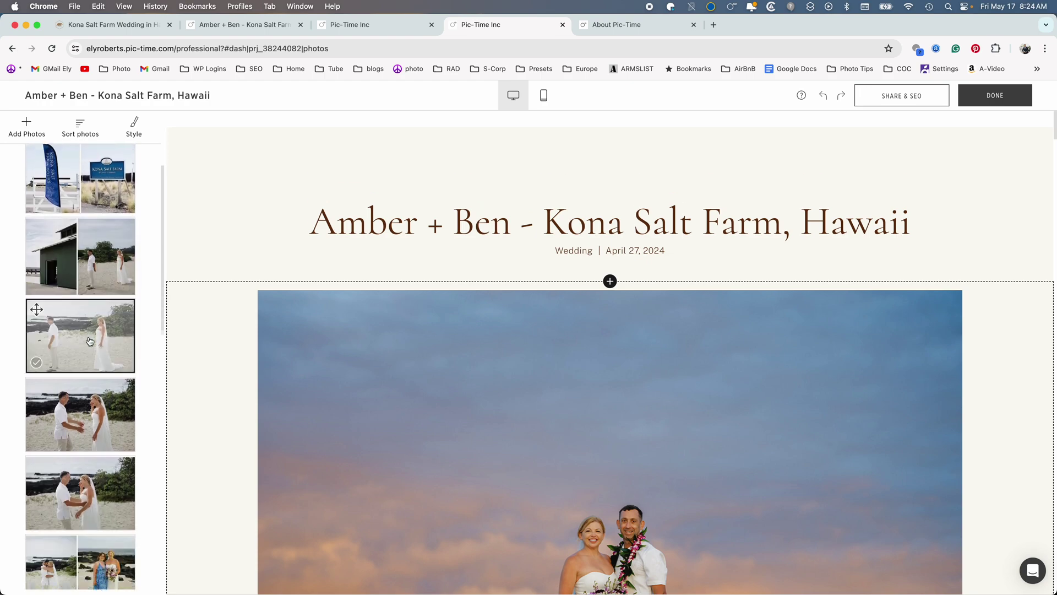
pyautogui.moveTo(81, 353); pyautogui.dragTo(101, 279)
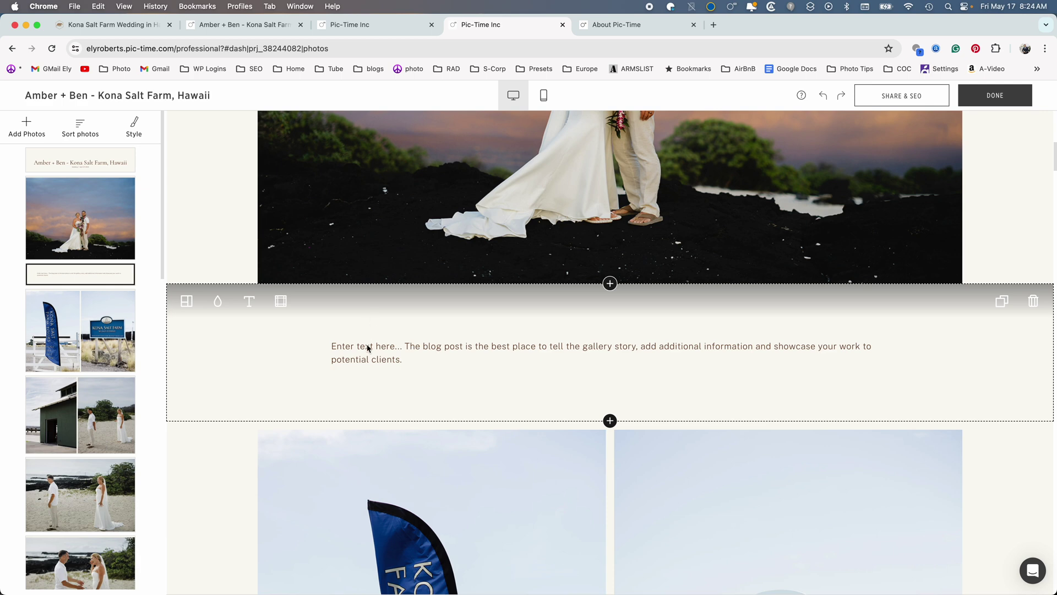
pyautogui.scroll(-2, 83, 380)
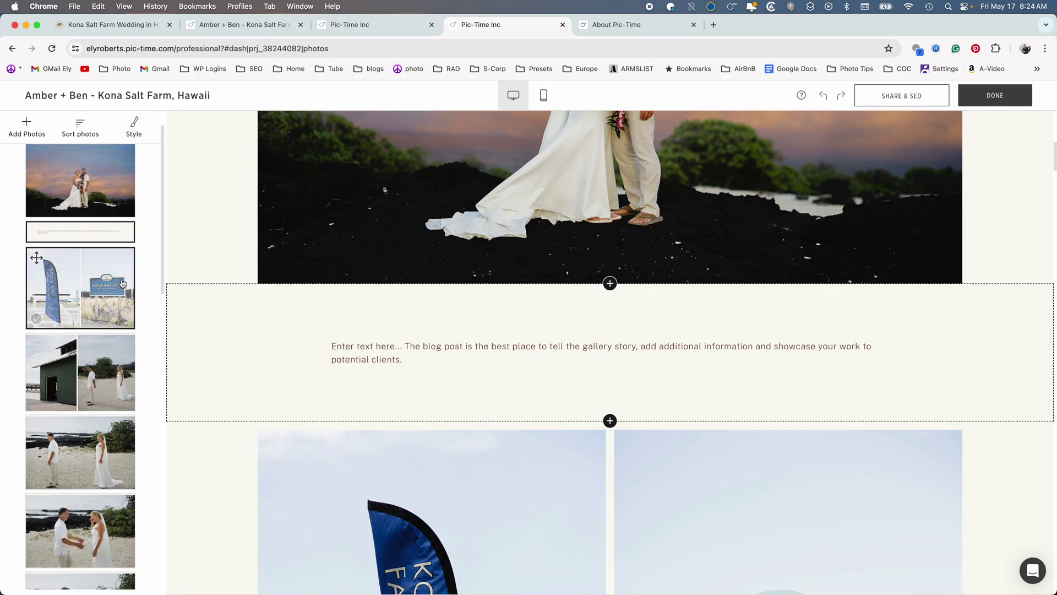
pyautogui.click(83, 384)
# Replace the blue-dress photo beside the beach hug with the sunset kiss portrait
pyautogui.scroll(-5, 104, 404)
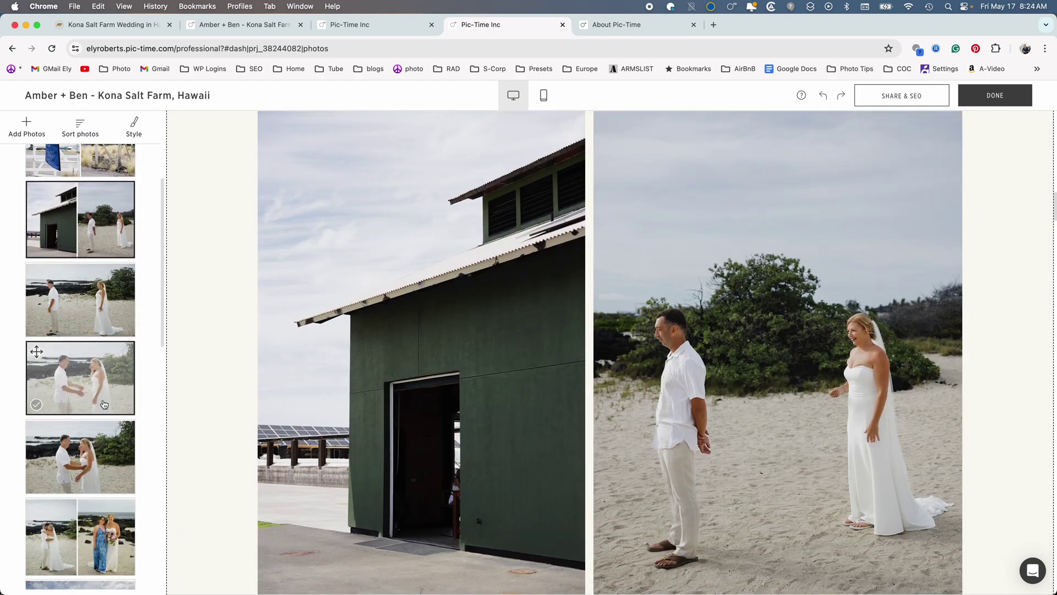
pyautogui.scroll(-8, 104, 405)
pyautogui.click(89, 274)
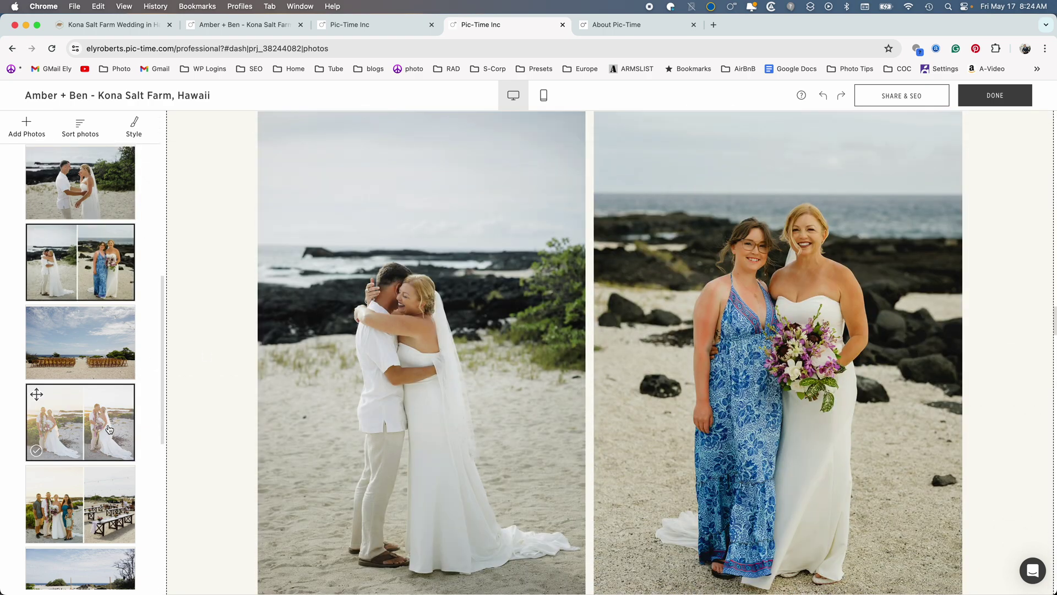
pyautogui.moveTo(109, 428); pyautogui.dragTo(790, 316)
pyautogui.scroll(-5, 66, 380)
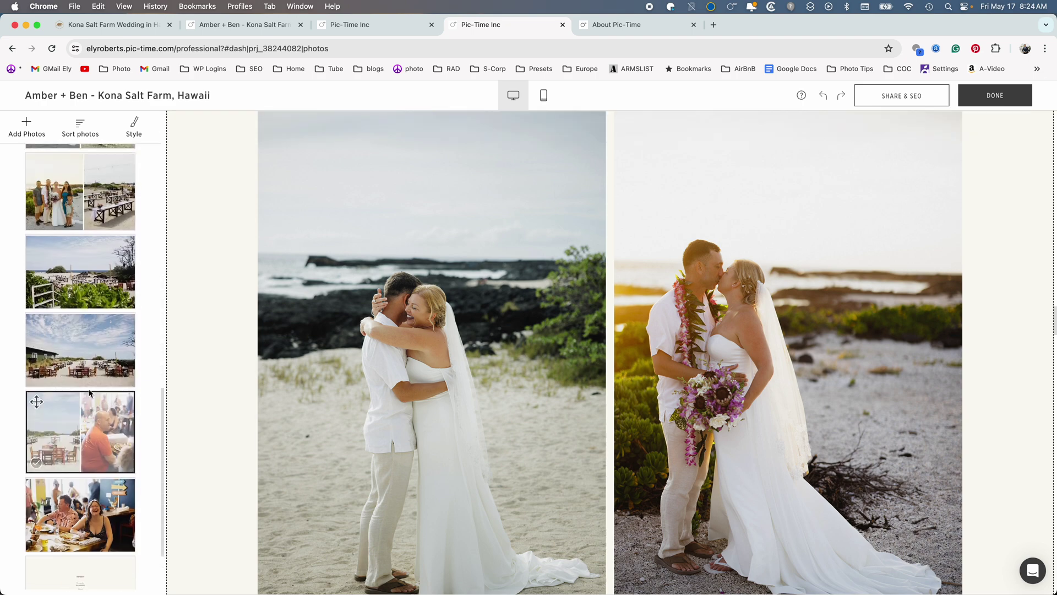
pyautogui.click(80, 131)
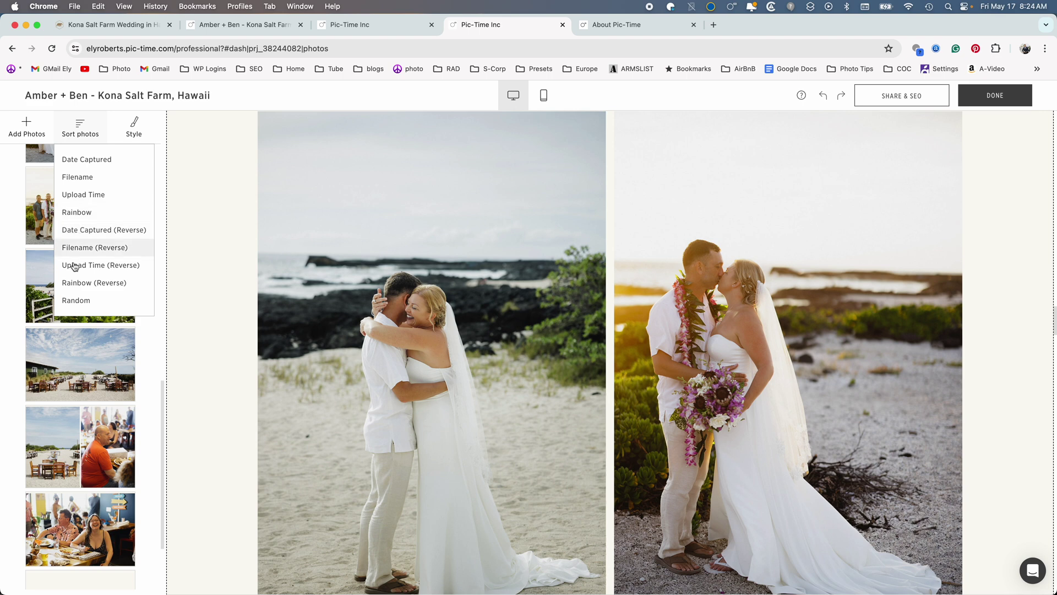
pyautogui.click(135, 131)
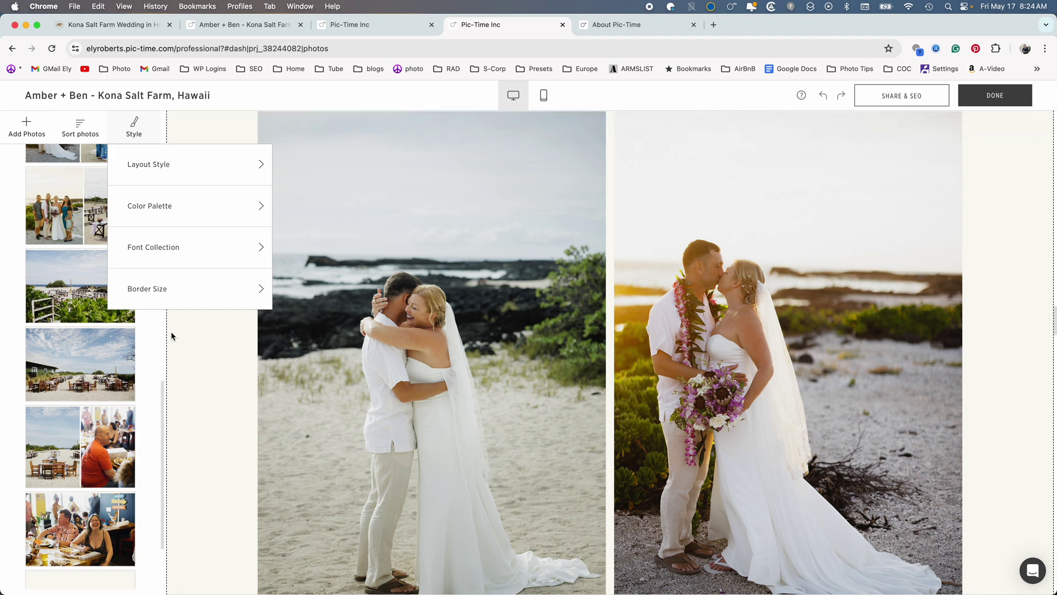
pyautogui.click(184, 292)
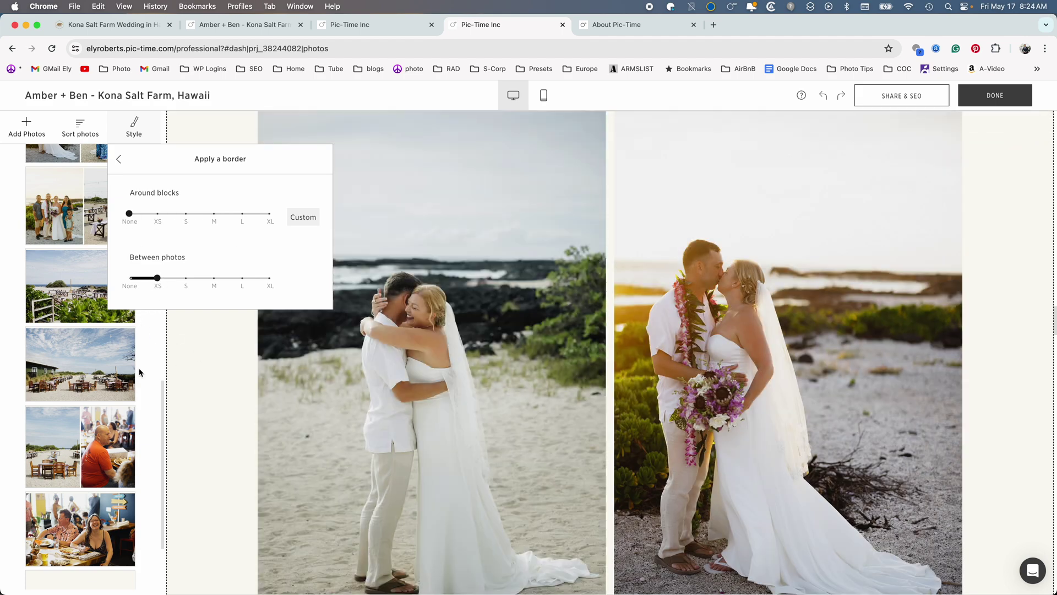
pyautogui.click(80, 364)
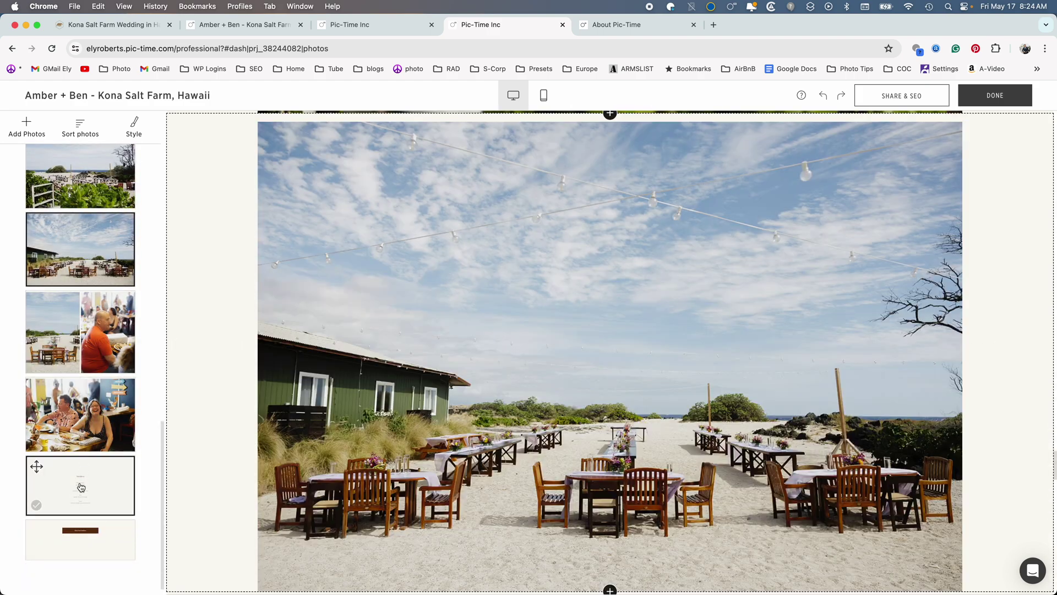
pyautogui.click(80, 486)
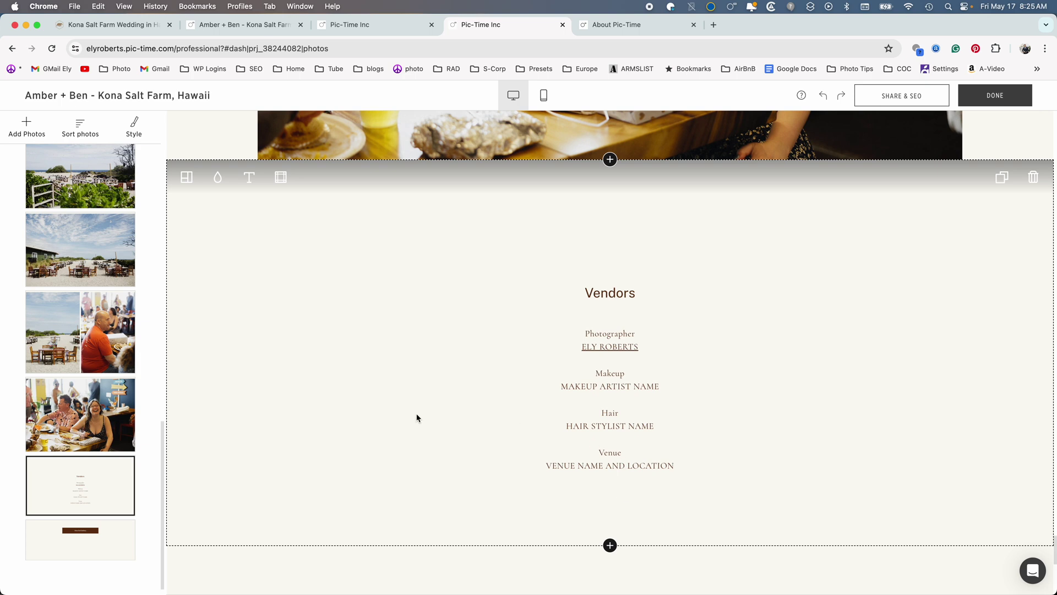
# Delete the Vendors block, confirm it, and bring up the Share & SEO options
pyautogui.click(1033, 177)
pyautogui.click(921, 246)
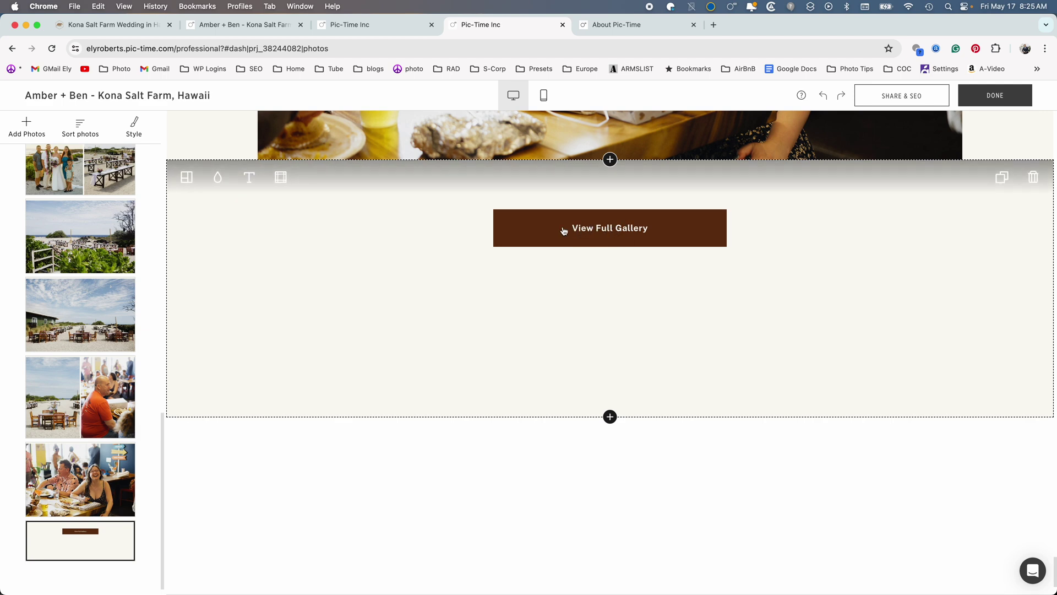
pyautogui.click(994, 97)
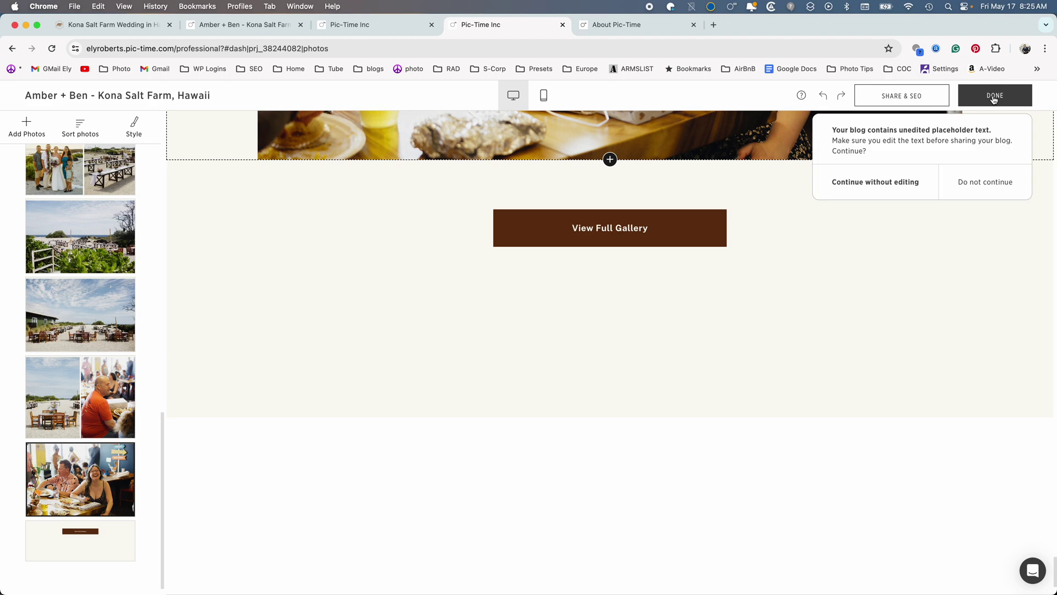
pyautogui.click(925, 102)
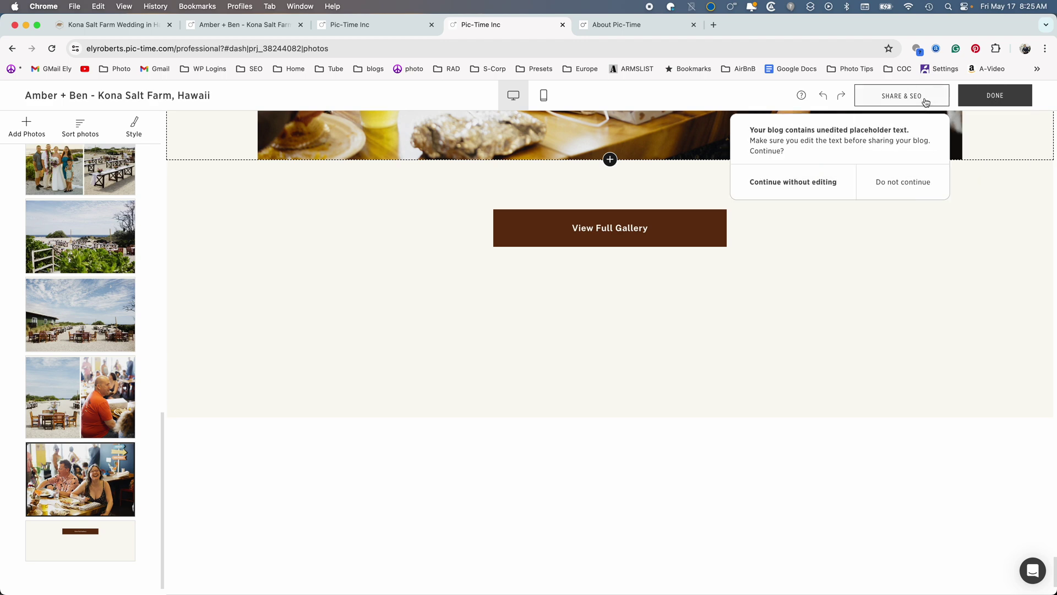
pyautogui.click(826, 188)
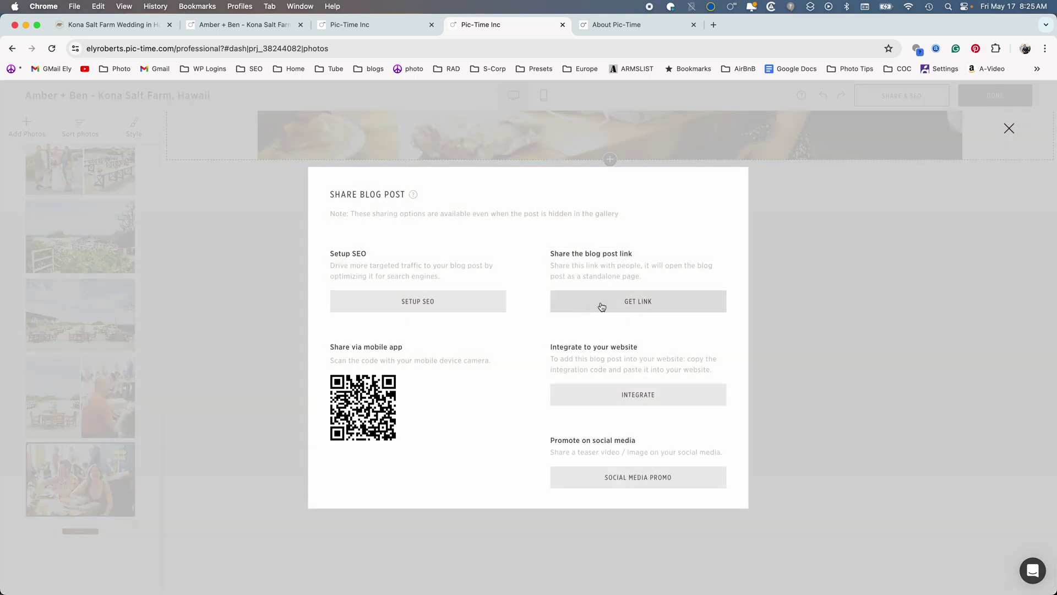
pyautogui.click(612, 393)
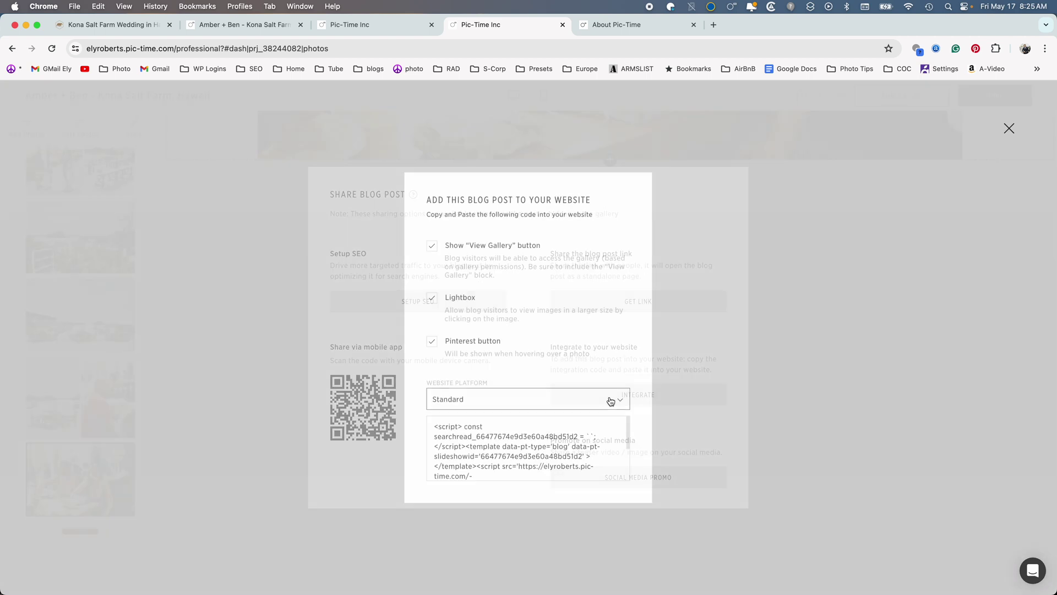
pyautogui.scroll(-5, 521, 435)
pyautogui.scroll(5, 521, 438)
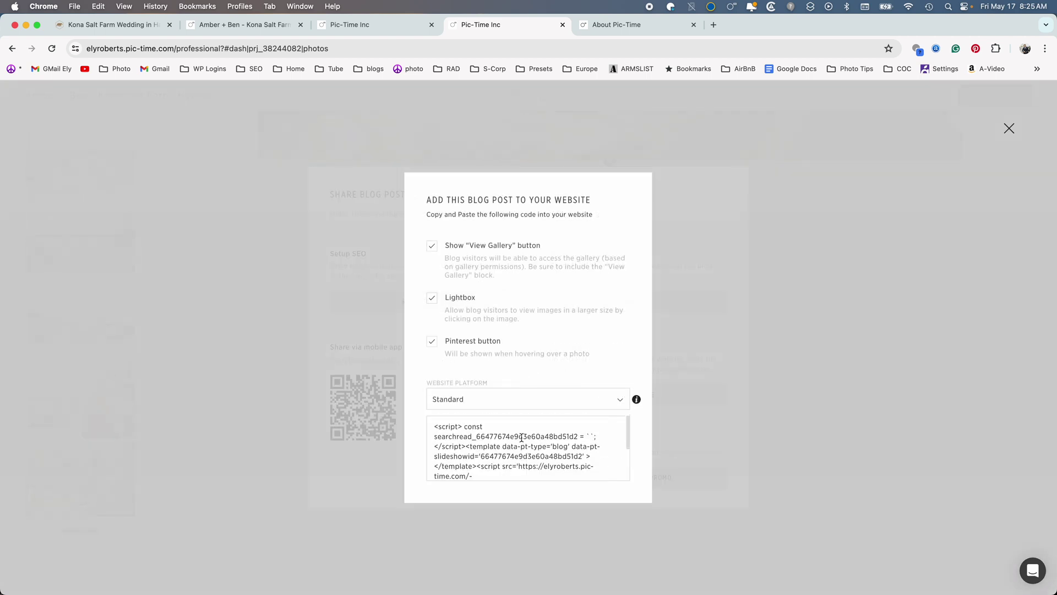
pyautogui.click(535, 400)
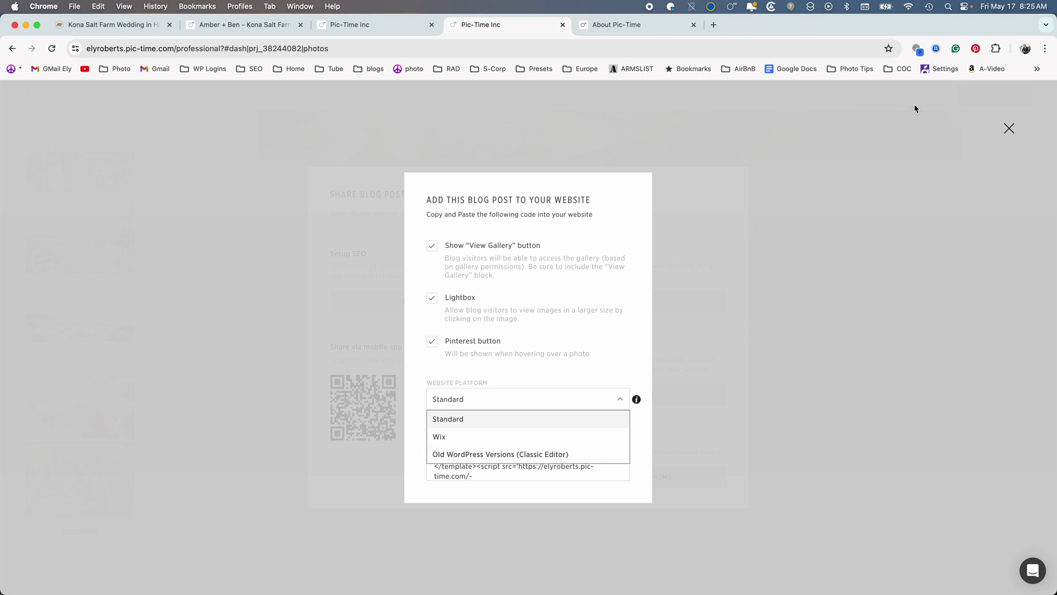
pyautogui.click(1009, 129)
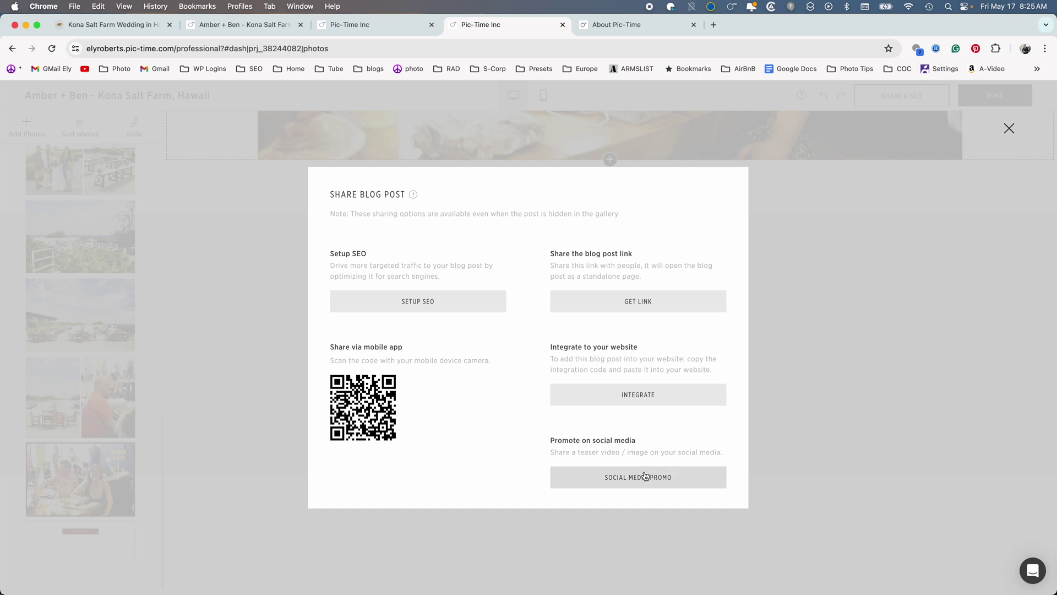
pyautogui.click(1008, 130)
pyautogui.click(1006, 105)
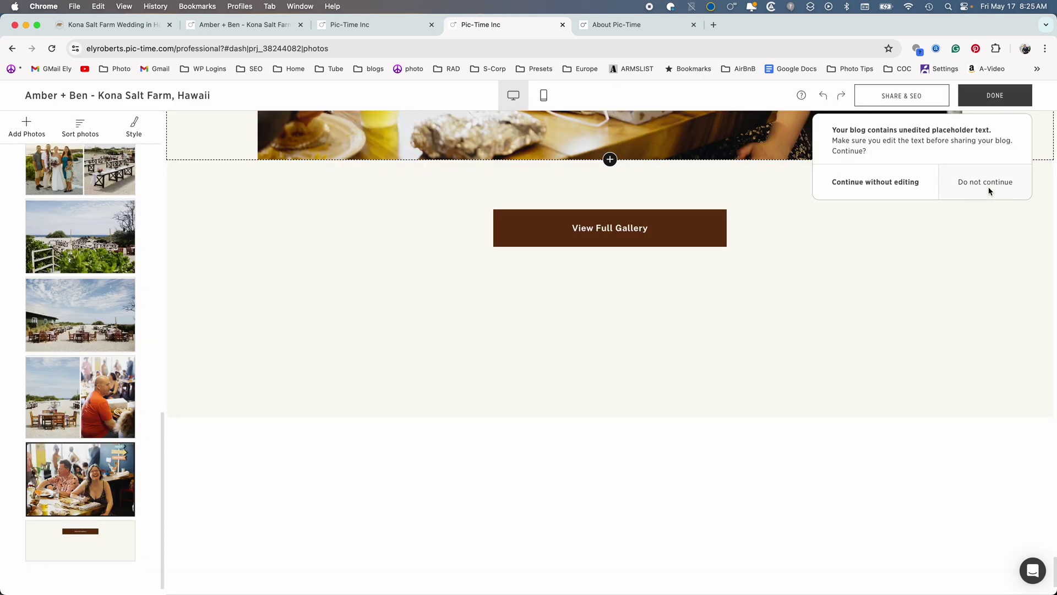
pyautogui.click(989, 186)
# Finish the blog without editing placeholder text and return to the elyroberts.com Kona Salt Farm post
pyautogui.click(996, 97)
pyautogui.click(894, 183)
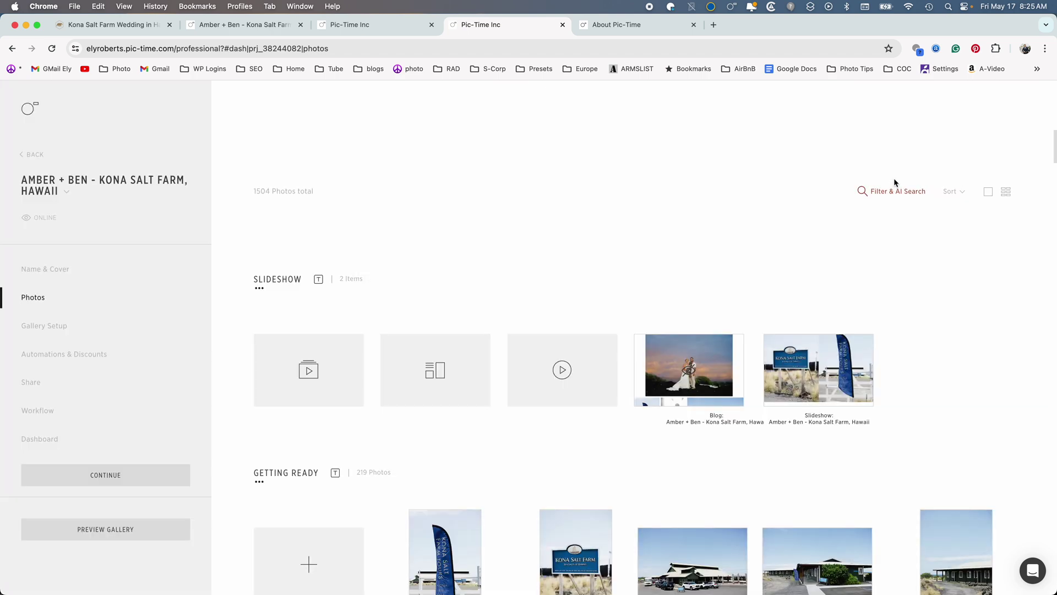
pyautogui.scroll(-20, 564, 413)
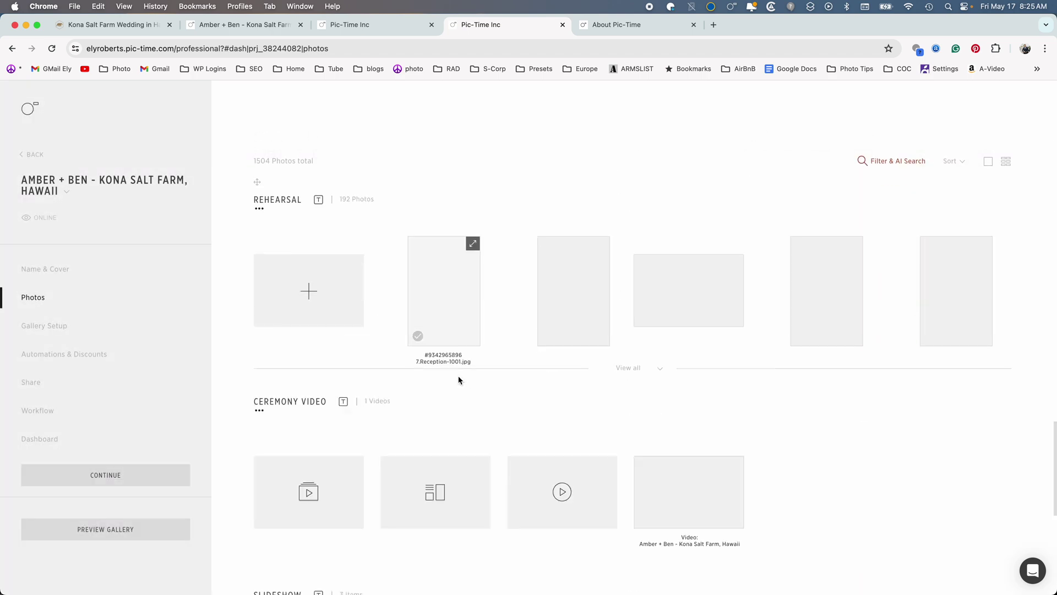
pyautogui.scroll(-6, 458, 380)
pyautogui.moveTo(948, 340)
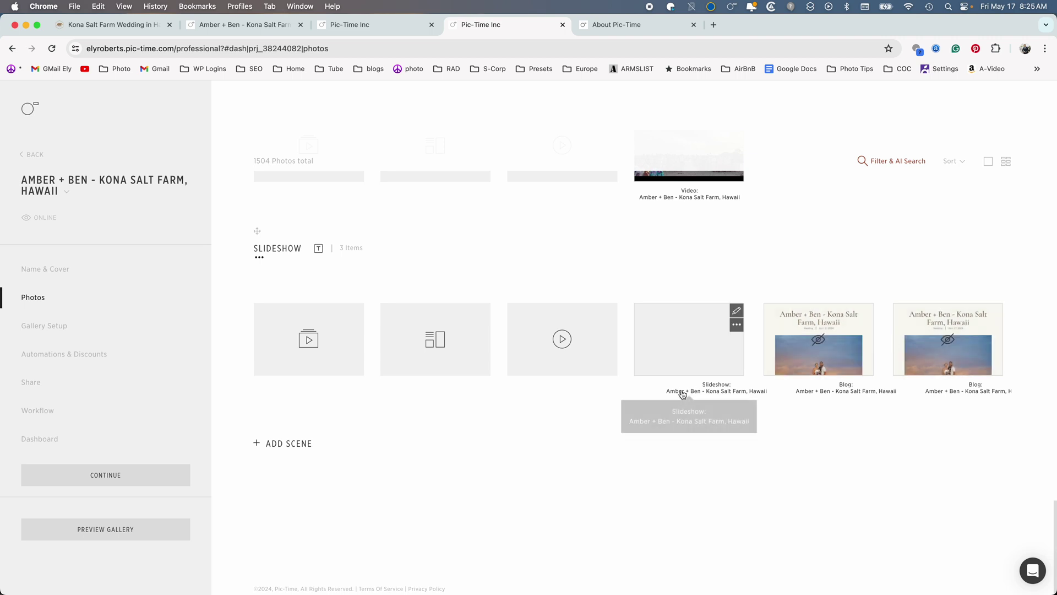
pyautogui.moveTo(857, 328)
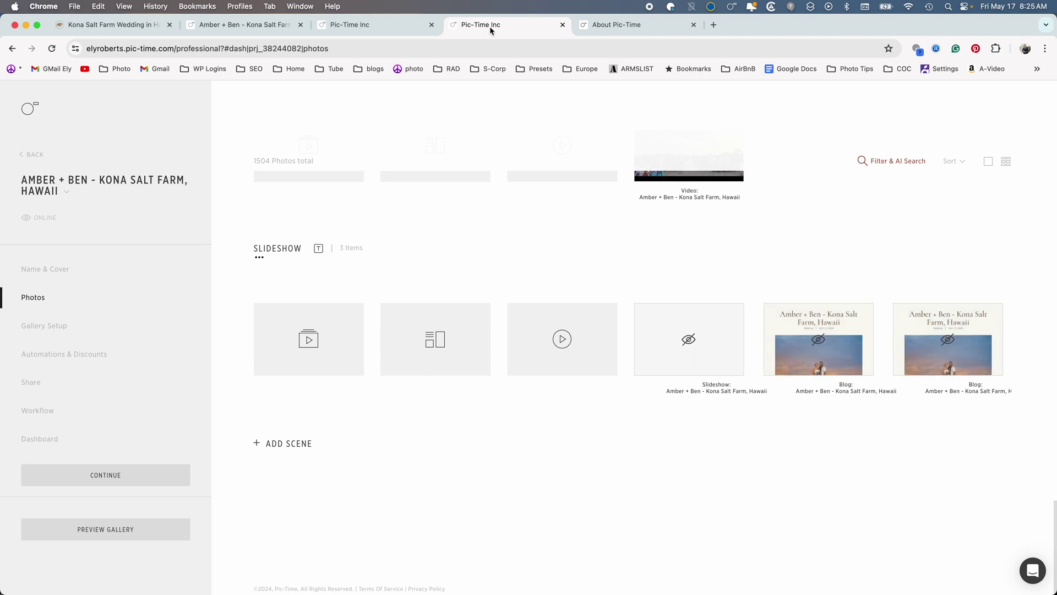
pyautogui.click(148, 28)
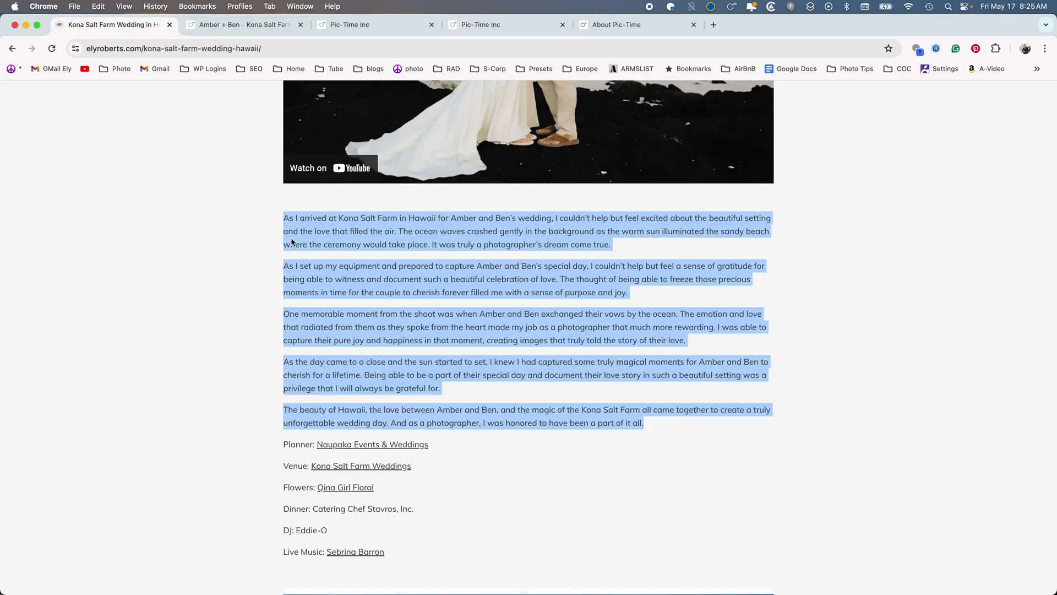
pyautogui.scroll(6, 293, 242)
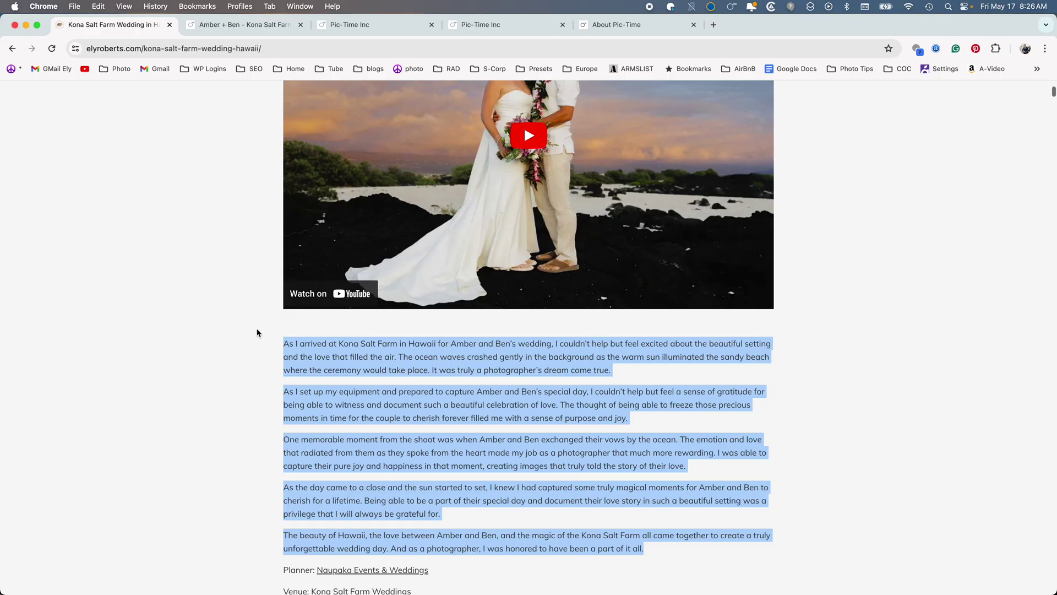
pyautogui.scroll(-3, 363, 416)
pyautogui.scroll(-2, 363, 415)
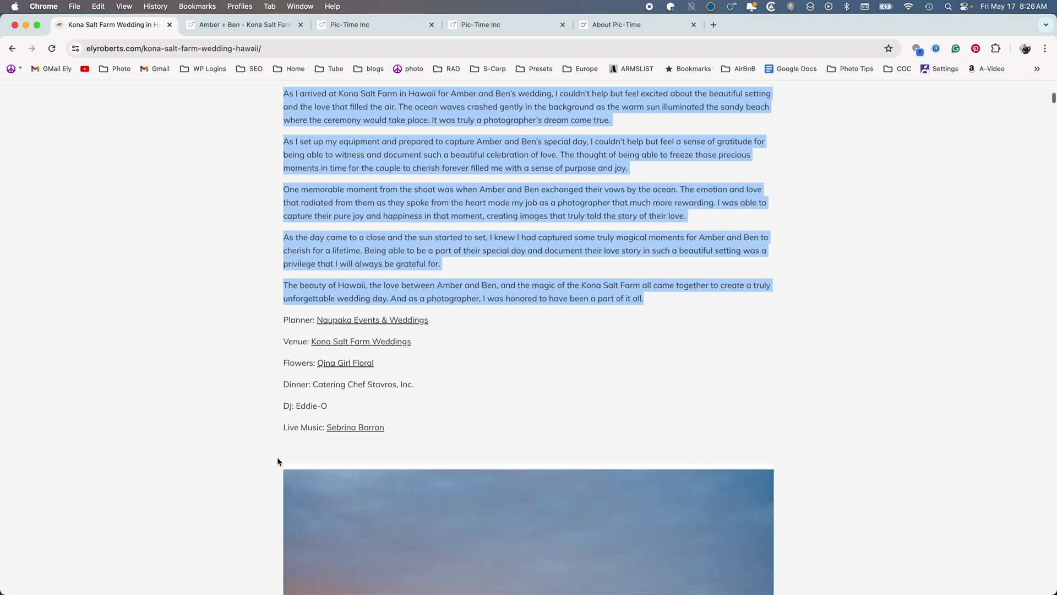
pyautogui.scroll(-5, 276, 457)
pyautogui.scroll(1, 264, 340)
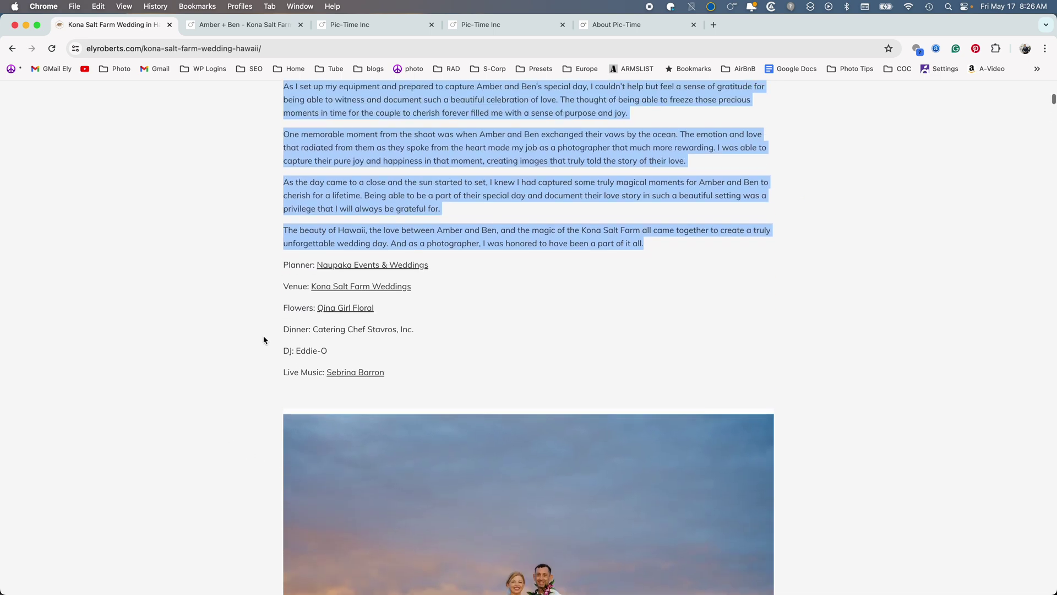
pyautogui.scroll(2, 212, 336)
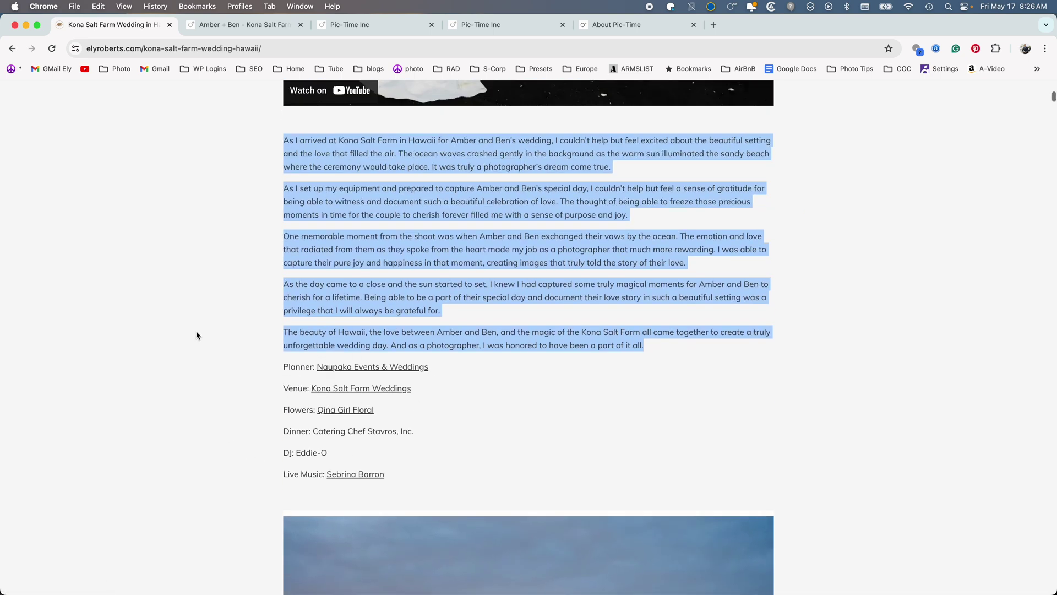